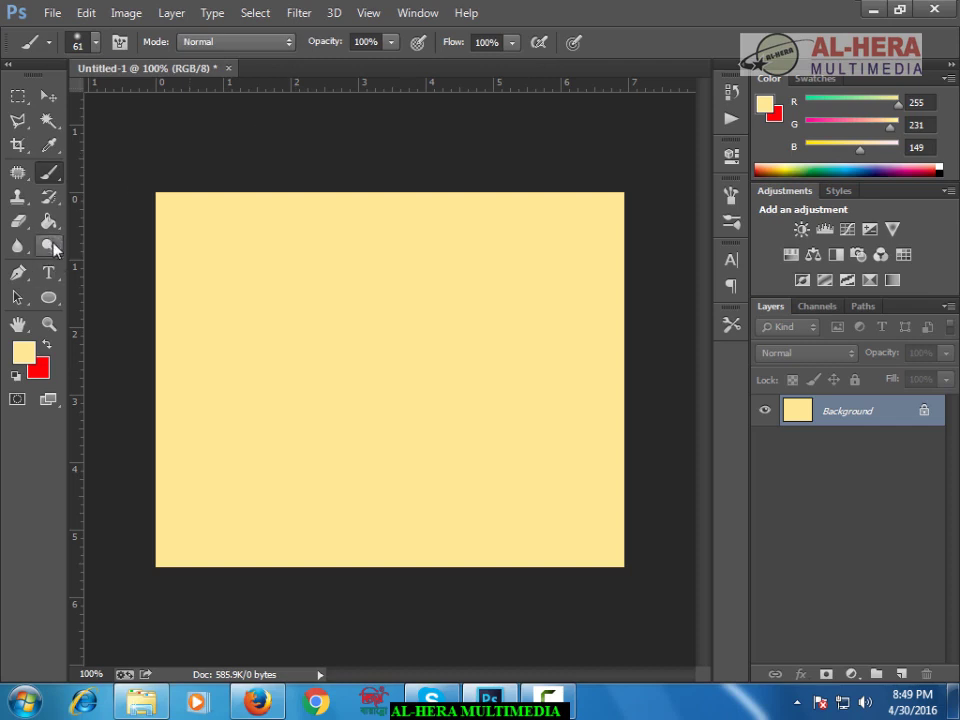
# Enlarge the soft round brush from 61 px to 64 px
pyautogui.click(94, 44)
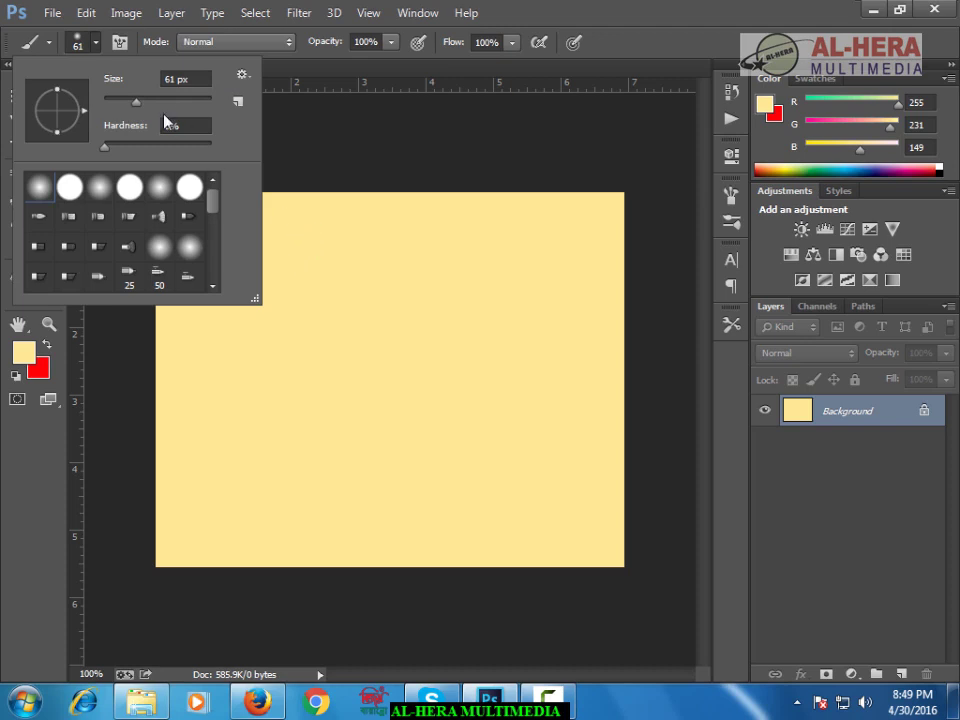
pyautogui.moveTo(140, 102); pyautogui.dragTo(147, 102)
# Set the foreground colour to dark green #018426 and paint a soft diagonal stroke
pyautogui.click(23, 352)
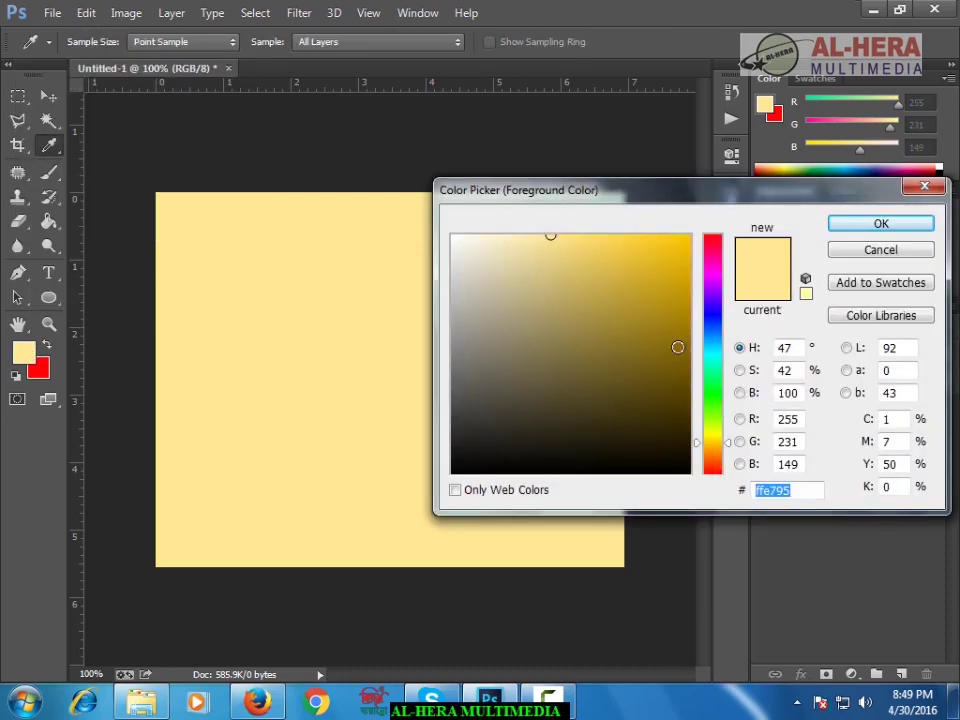
pyautogui.click(714, 383)
pyautogui.moveTo(677, 369); pyautogui.dragTo(687, 350)
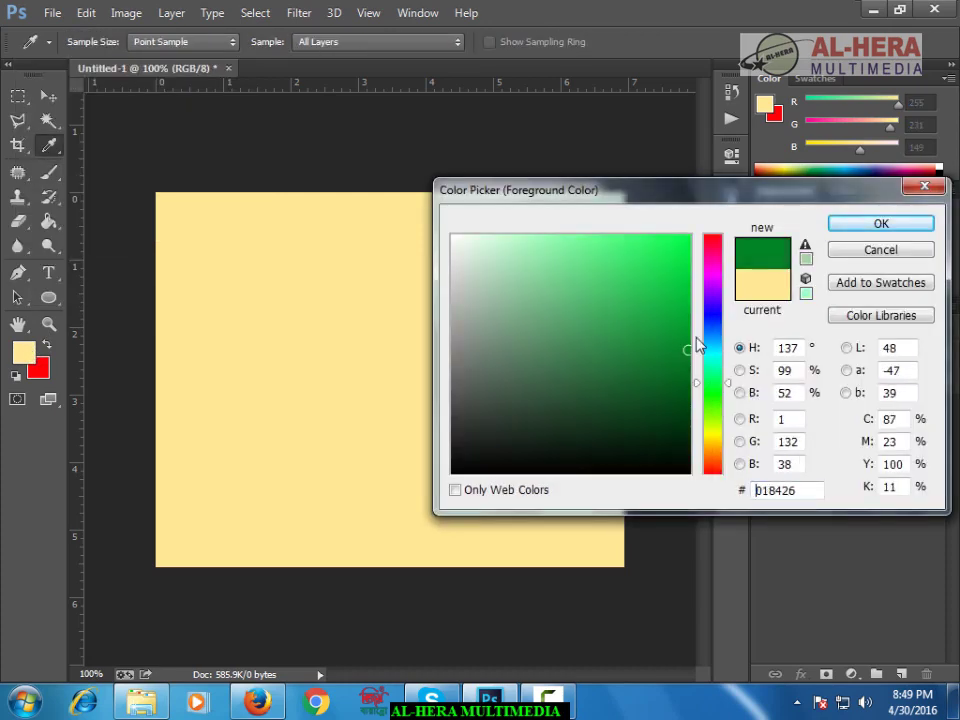
pyautogui.click(857, 229)
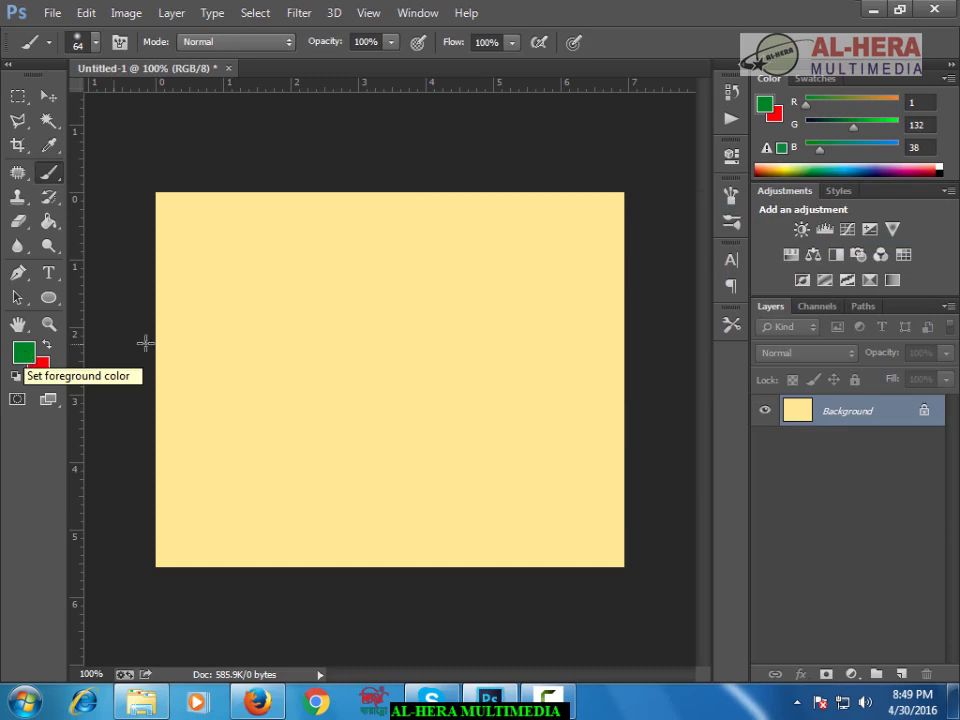
pyautogui.moveTo(191, 362)
pyautogui.mouseDown()
pyautogui.moveTo(233, 300)
pyautogui.moveTo(290, 260)
pyautogui.mouseUp()
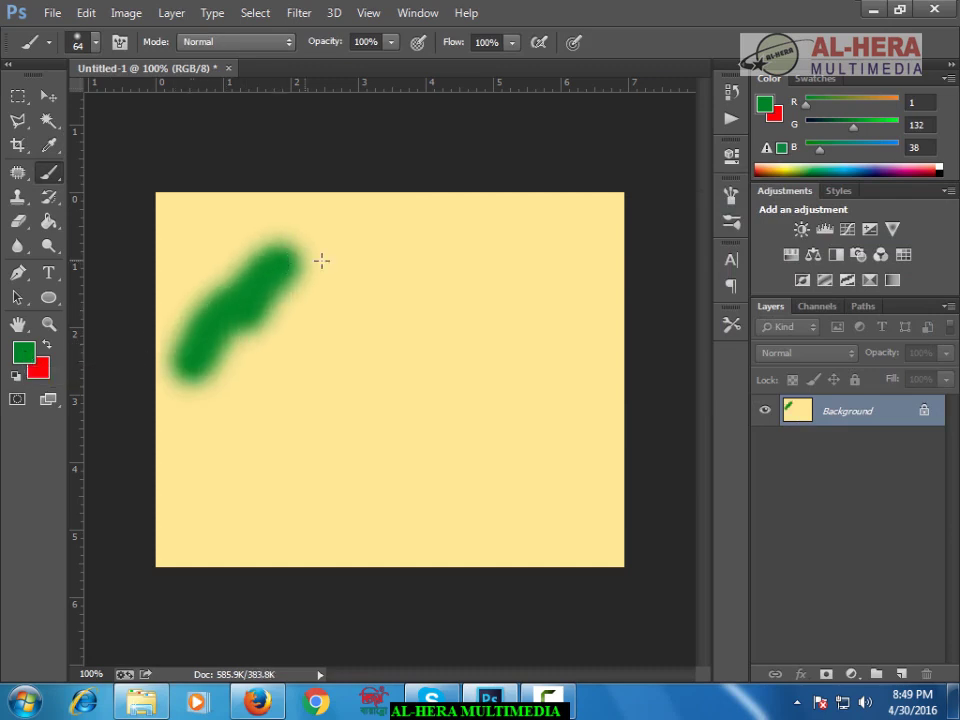
# Swap to red, shrink the brush to 36 px, and paint an overlapping stroke
pyautogui.click(45, 345)
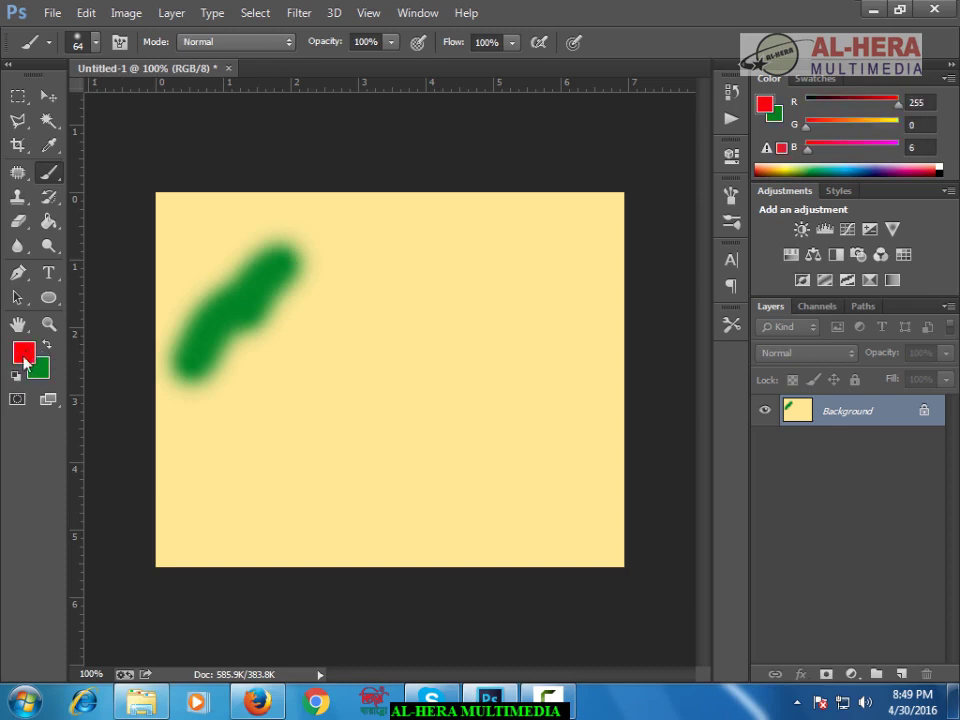
pyautogui.click(96, 45)
pyautogui.moveTo(139, 101); pyautogui.dragTo(136, 103)
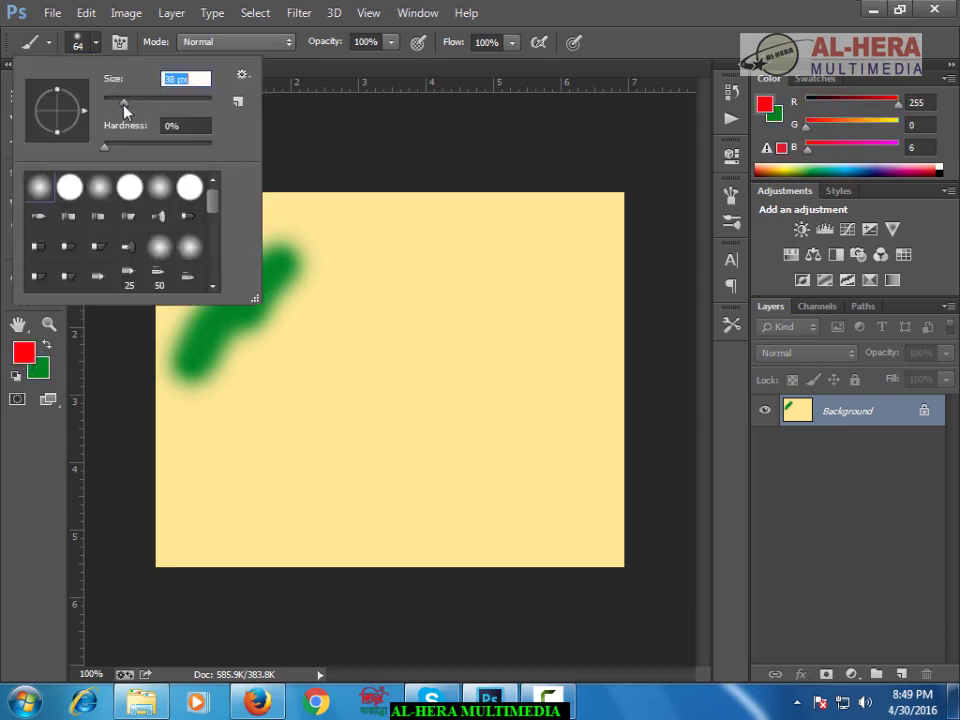
pyautogui.click(257, 338)
pyautogui.moveTo(219, 368)
pyautogui.mouseDown()
pyautogui.moveTo(315, 284)
pyautogui.moveTo(235, 348)
pyautogui.mouseUp()
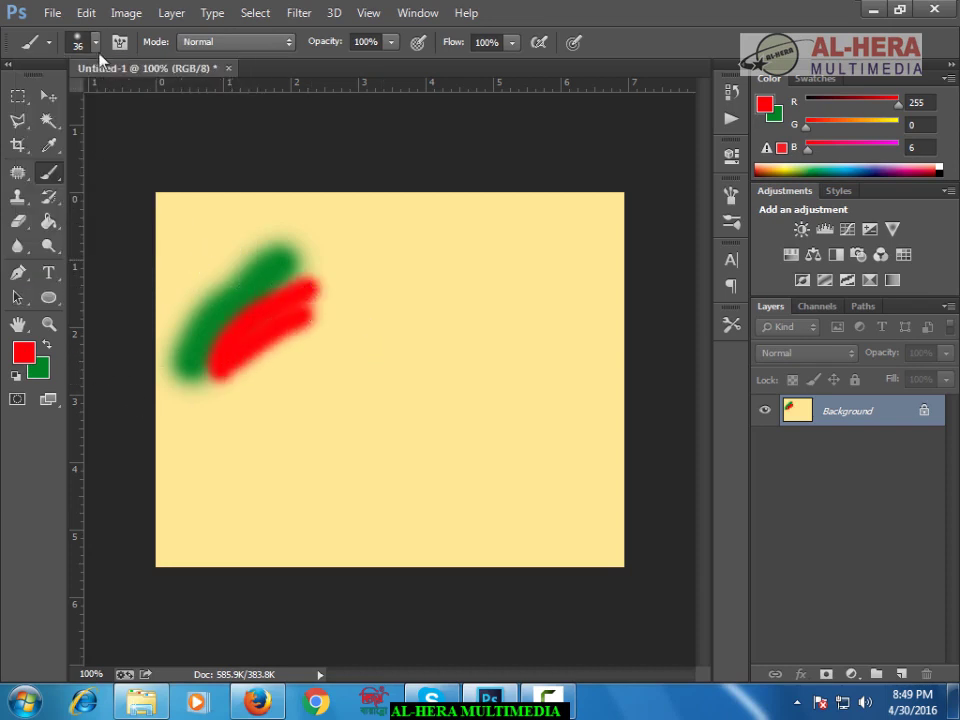
# Paint a long wavy red stroke across the canvas with the scattered 59 px brush
pyautogui.click(75, 40)
pyautogui.moveTo(218, 212); pyautogui.dragTo(213, 244)
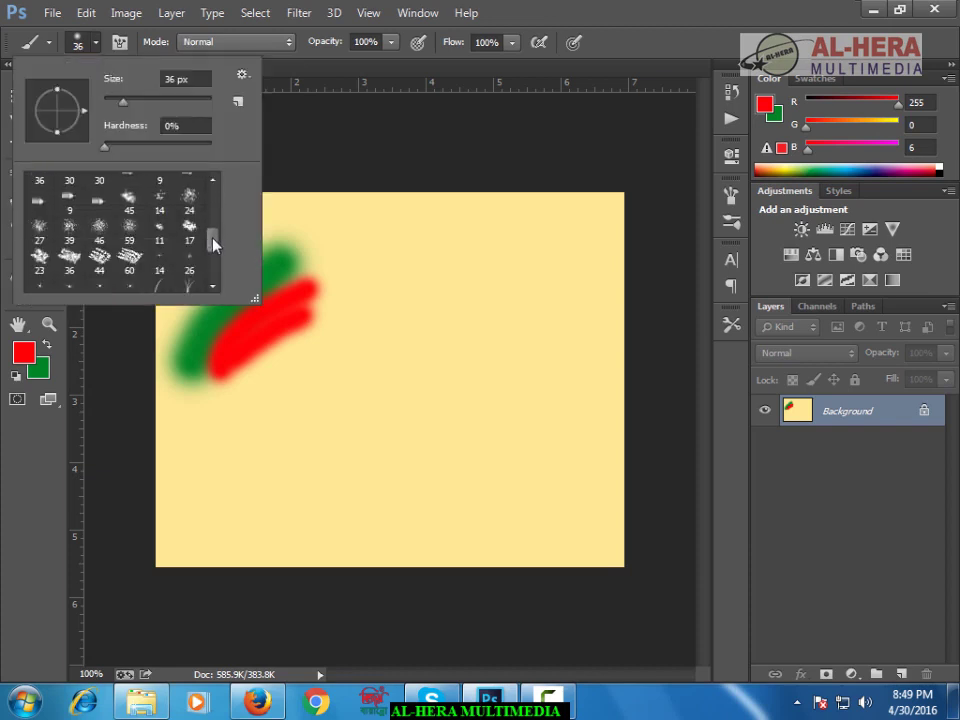
pyautogui.click(133, 194)
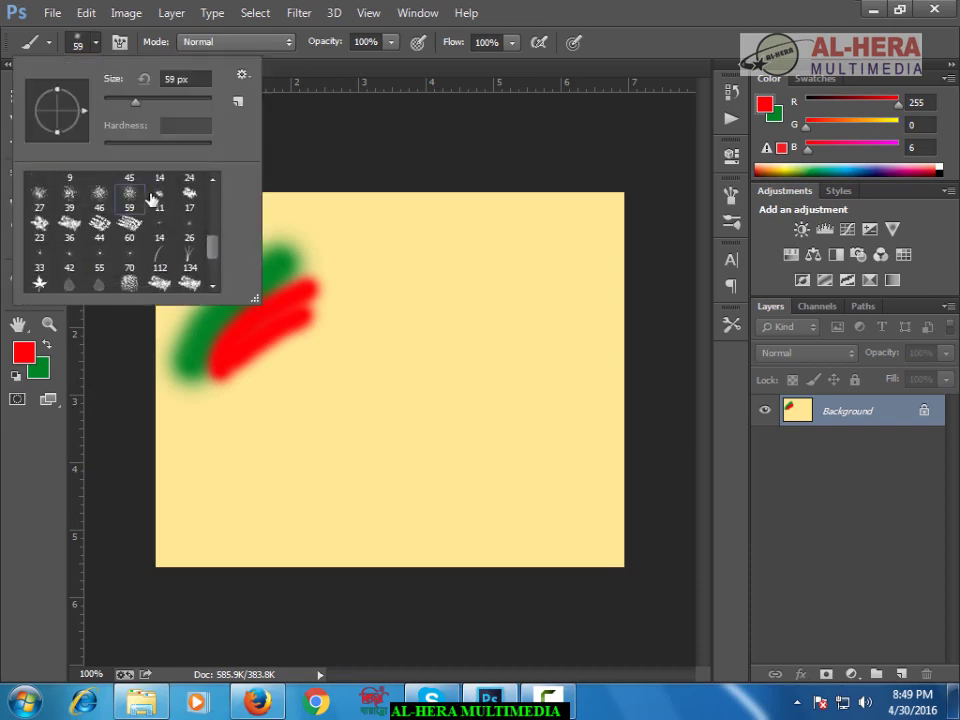
pyautogui.moveTo(231, 425); pyautogui.dragTo(496, 281)
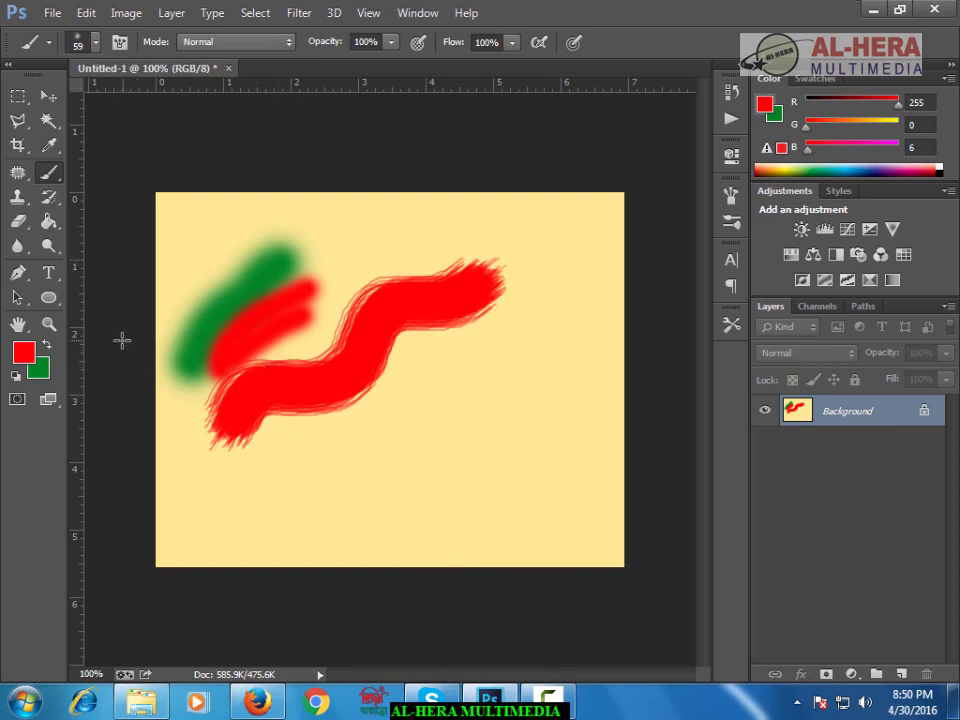
# Paint a grass clump at the lower left with the 134 px grass brush in green
pyautogui.click(97, 43)
pyautogui.moveTo(213, 245); pyautogui.dragTo(208, 259)
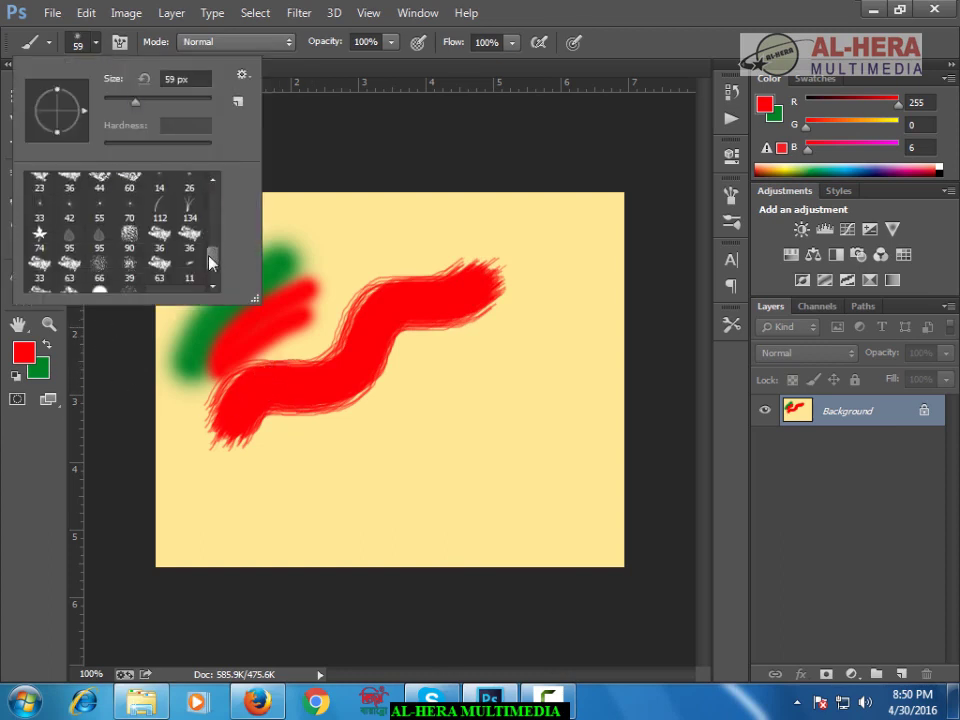
pyautogui.click(186, 210)
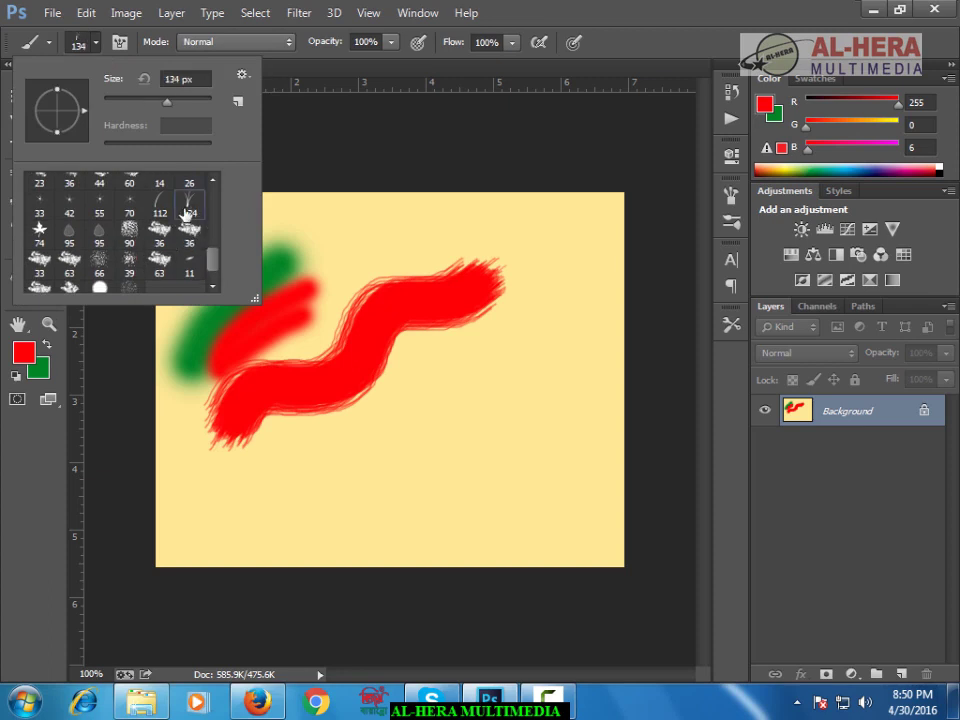
pyautogui.click(46, 344)
pyautogui.moveTo(249, 519)
pyautogui.mouseDown()
pyautogui.moveTo(289, 504)
pyautogui.moveTo(360, 505)
pyautogui.mouseUp()
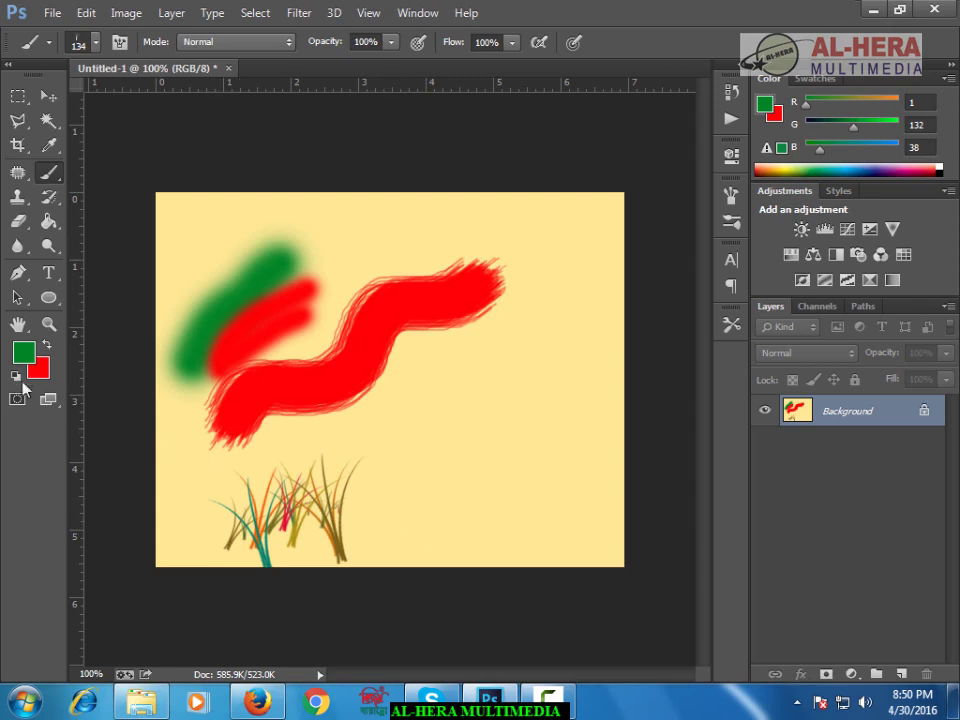
# Shrink the grass brush to about 62 px and paint denser tufts across the lower right
pyautogui.click(96, 43)
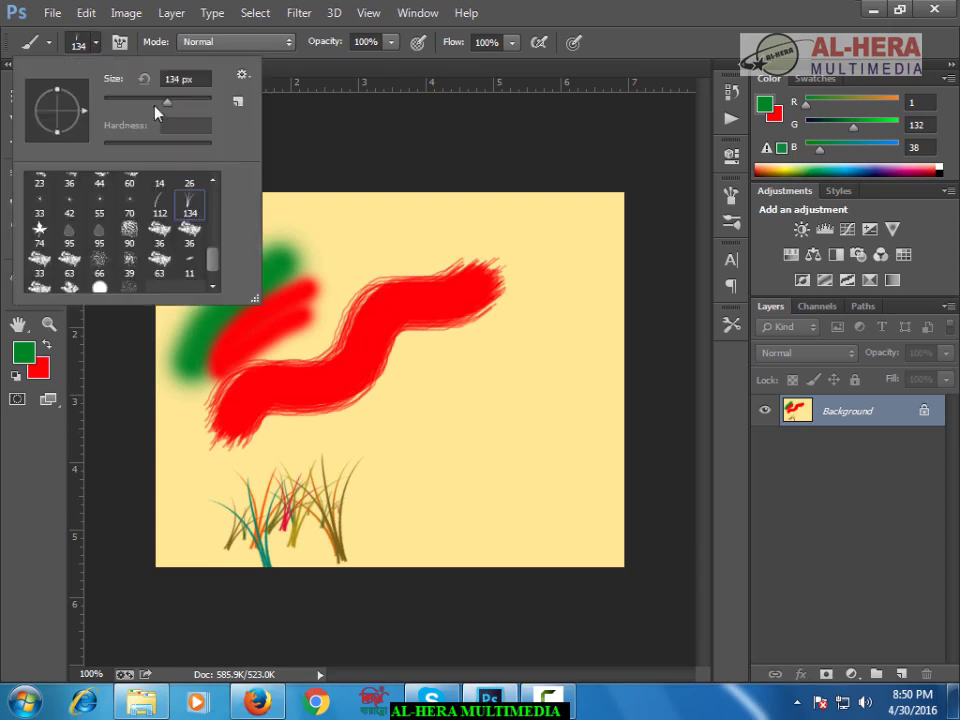
pyautogui.moveTo(155, 101); pyautogui.dragTo(137, 101)
pyautogui.press('Return')
pyautogui.moveTo(468, 515); pyautogui.dragTo(580, 510)
pyautogui.moveTo(375, 495)
pyautogui.mouseDown()
pyautogui.moveTo(563, 469)
pyautogui.moveTo(628, 446)
pyautogui.moveTo(410, 445)
pyautogui.moveTo(540, 412)
pyautogui.mouseUp()
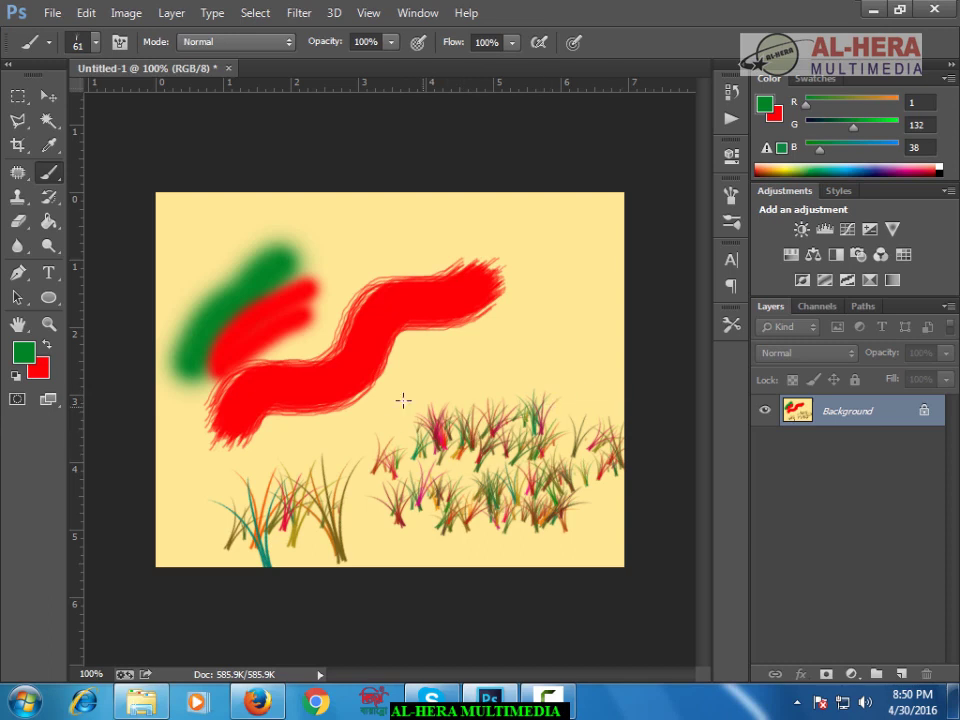
pyautogui.click(96, 43)
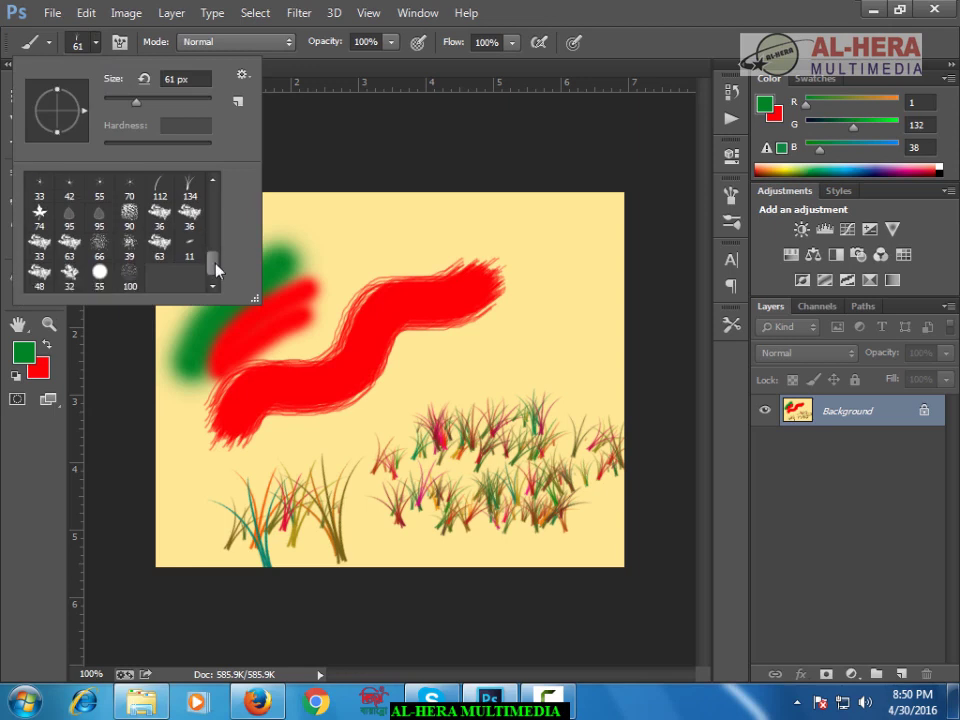
pyautogui.moveTo(213, 264); pyautogui.dragTo(217, 203)
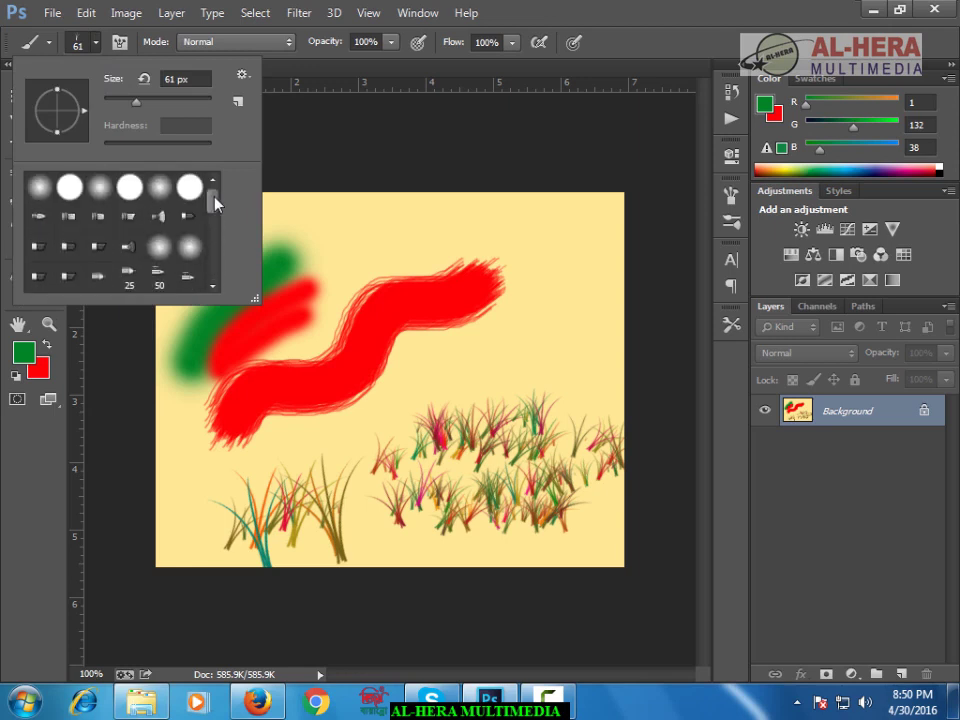
# Replace the brushes with the Special Effect Brushes set and choose the 69 px flower brush
pyautogui.click(242, 76)
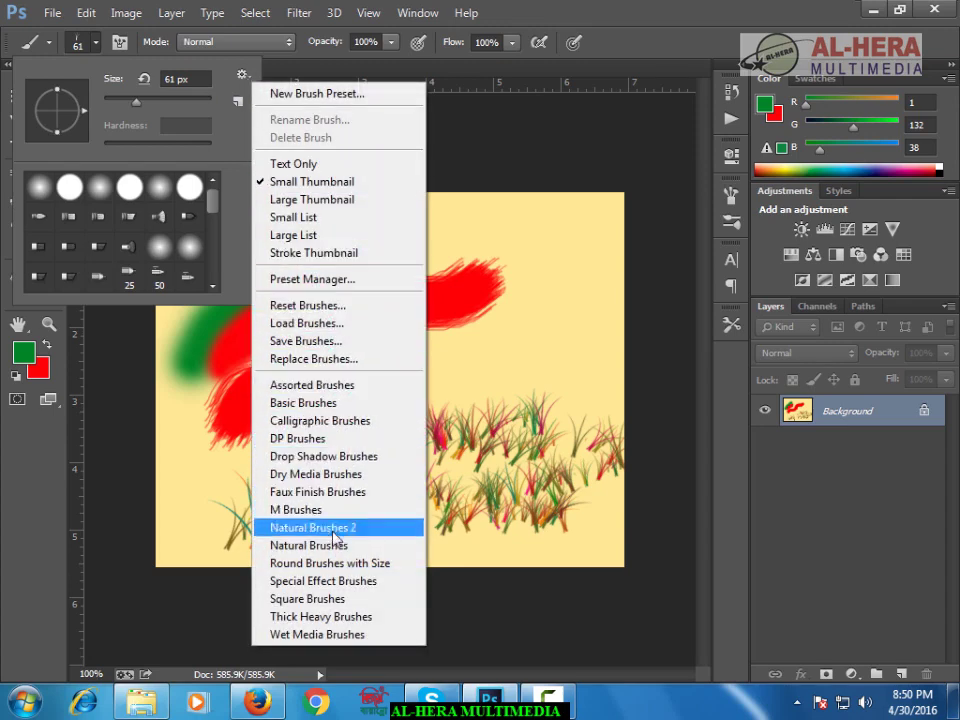
pyautogui.click(318, 583)
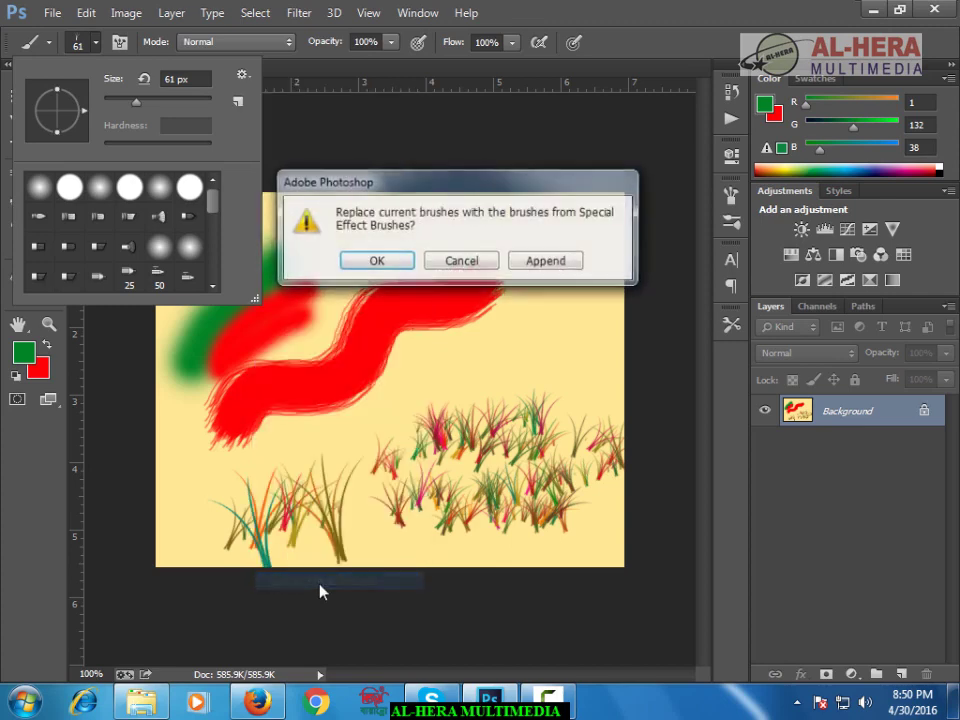
pyautogui.click(374, 262)
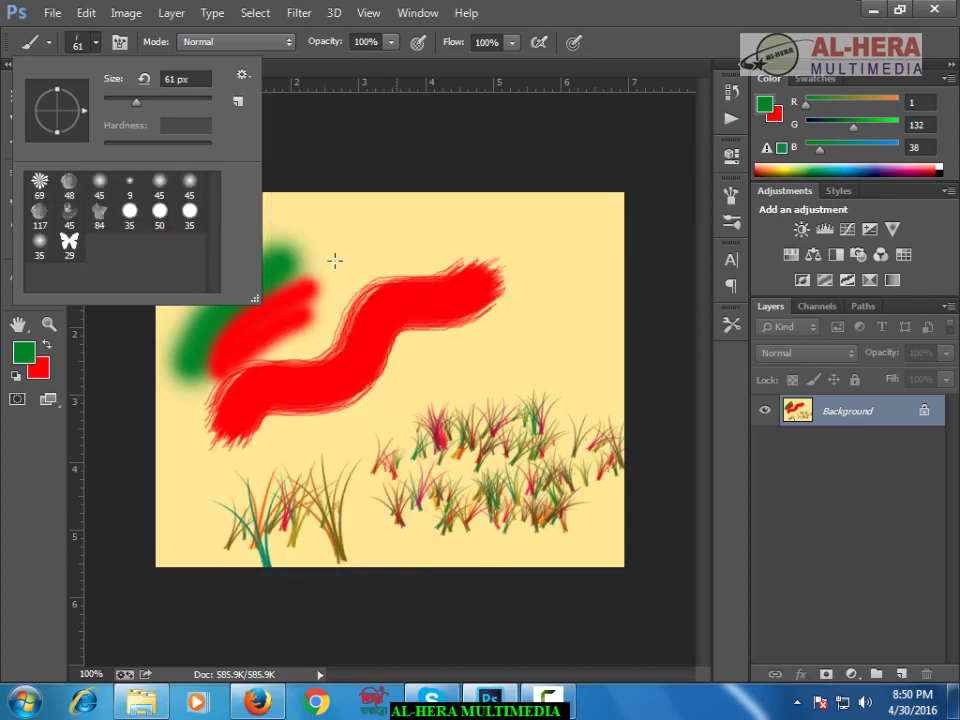
pyautogui.click(39, 181)
# Revert the canvas in History to the early green and red stroke state
pyautogui.click(722, 93)
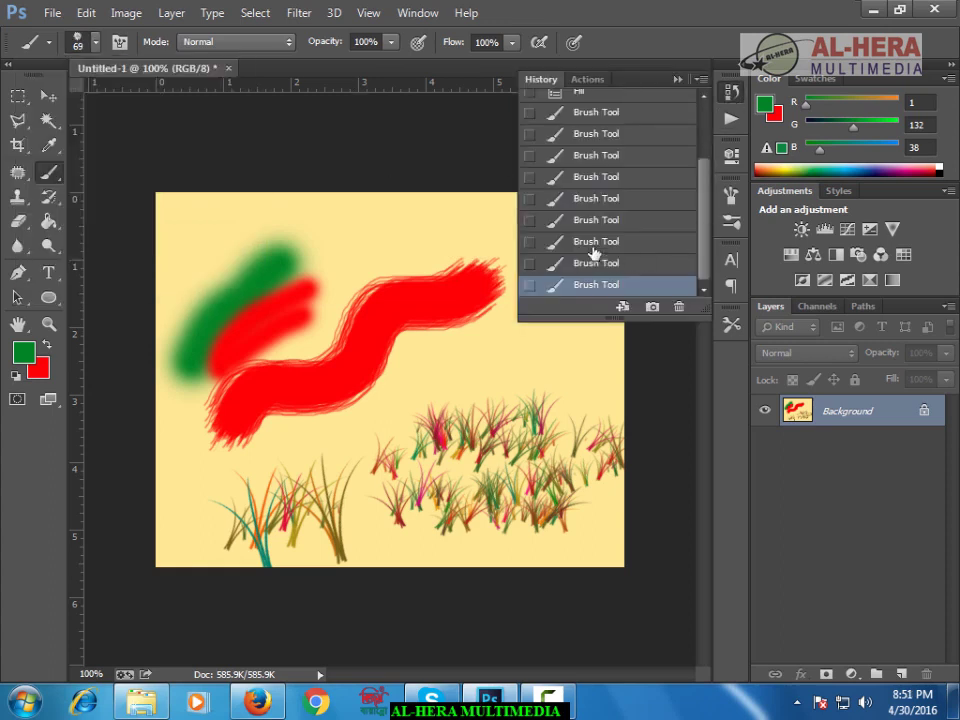
pyautogui.click(596, 133)
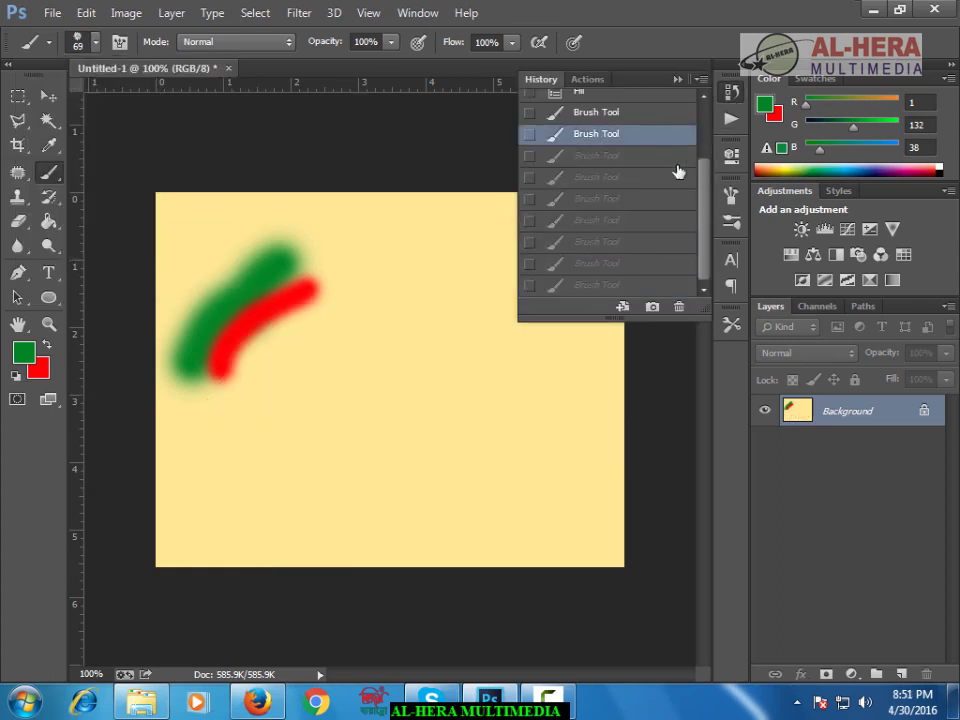
pyautogui.click(676, 82)
# Paint flower clusters near the bottom, undoing the large central one
pyautogui.click(94, 44)
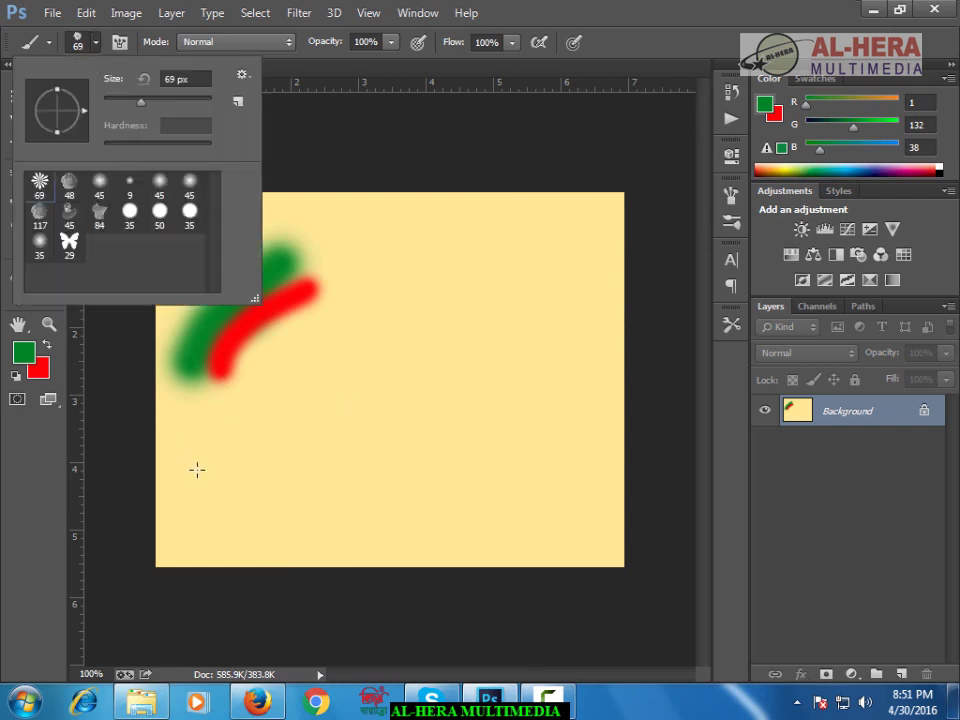
pyautogui.moveTo(197, 469); pyautogui.dragTo(220, 470)
pyautogui.moveTo(319, 456); pyautogui.dragTo(335, 430)
pyautogui.moveTo(450, 405)
pyautogui.mouseDown()
pyautogui.moveTo(460, 370)
pyautogui.moveTo(380, 335)
pyautogui.mouseUp()
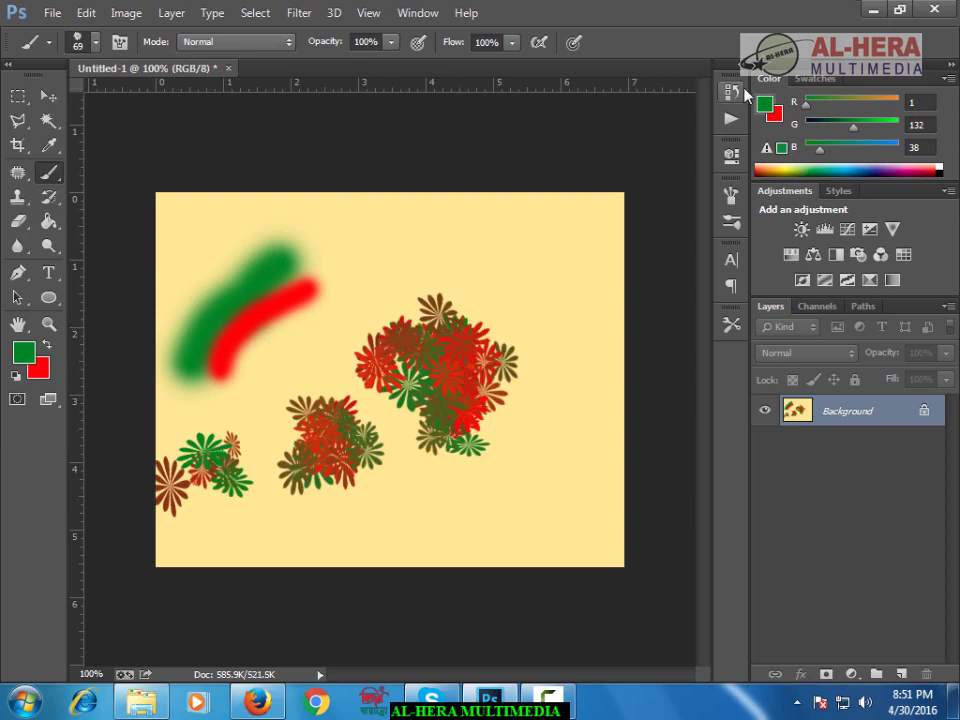
pyautogui.hotkey('ctrl', 'alt', 'z')
pyautogui.hotkey('ctrl', 'alt', 'z')
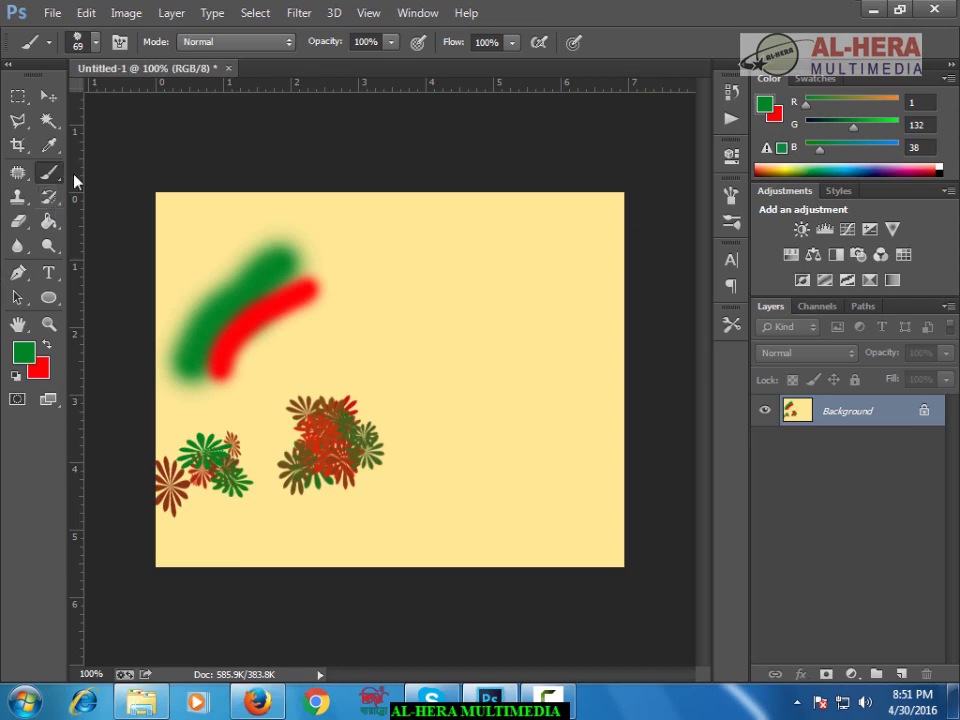
# Widen the flower brush's Scattering setting to a much larger spread
pyautogui.click(733, 198)
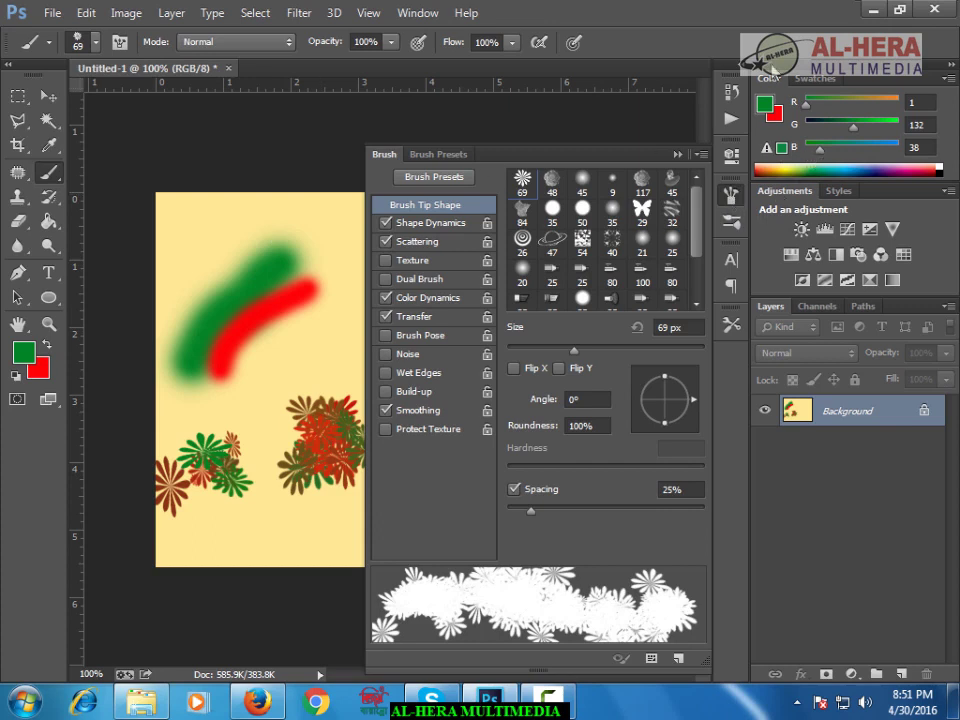
pyautogui.click(733, 205)
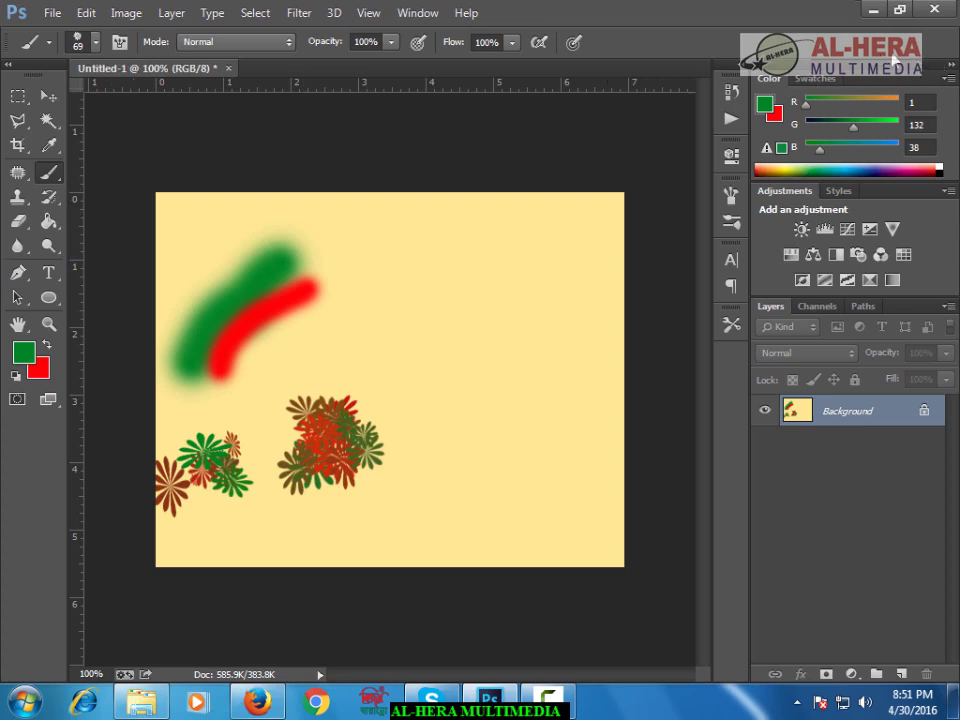
pyautogui.click(730, 197)
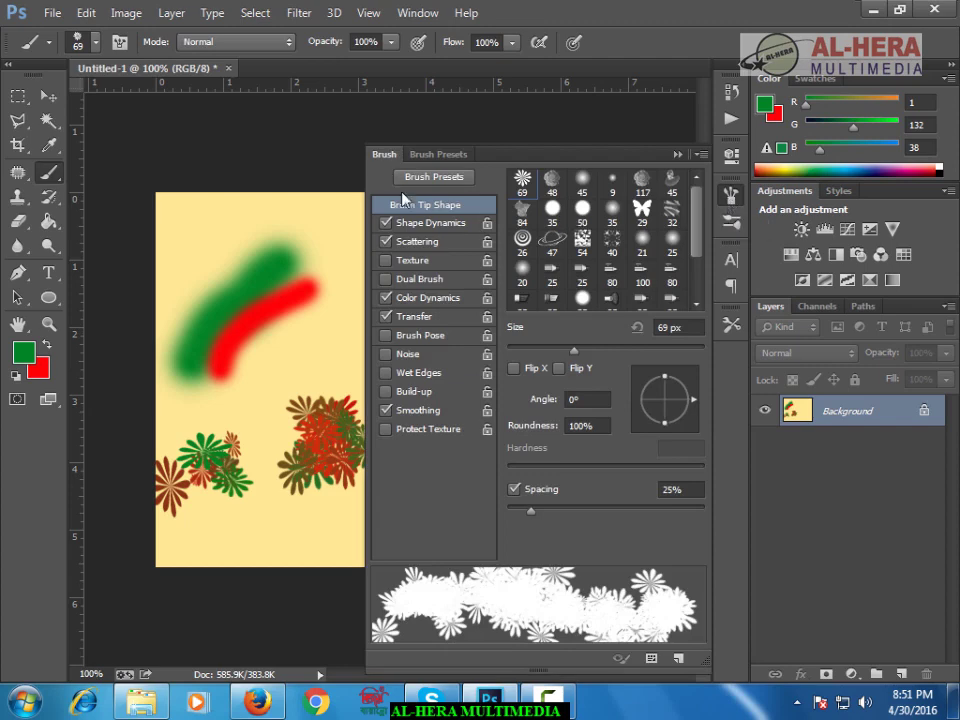
pyautogui.click(424, 245)
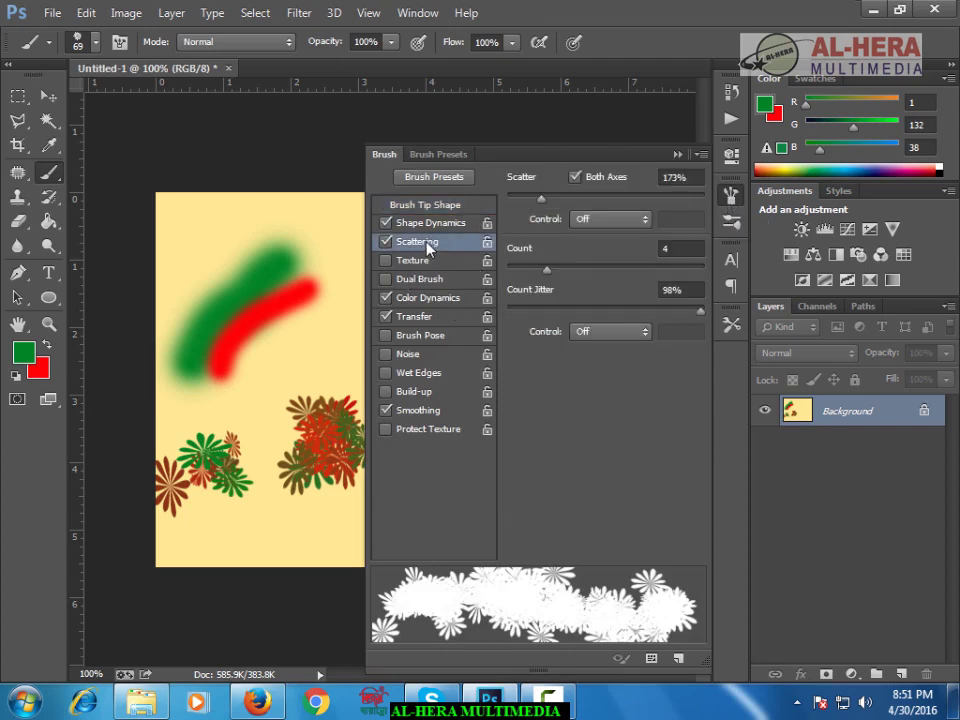
pyautogui.moveTo(538, 203); pyautogui.dragTo(547, 203)
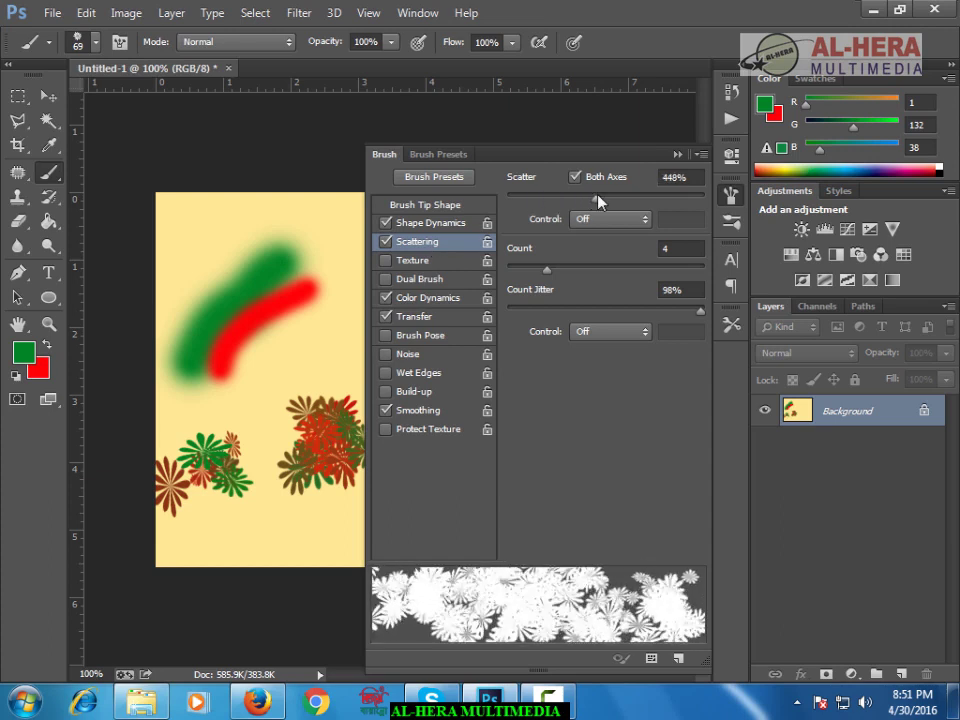
pyautogui.moveTo(547, 203); pyautogui.dragTo(598, 201)
# Paint scattered flower clusters toward the upper right and in the lower middle
pyautogui.click(674, 155)
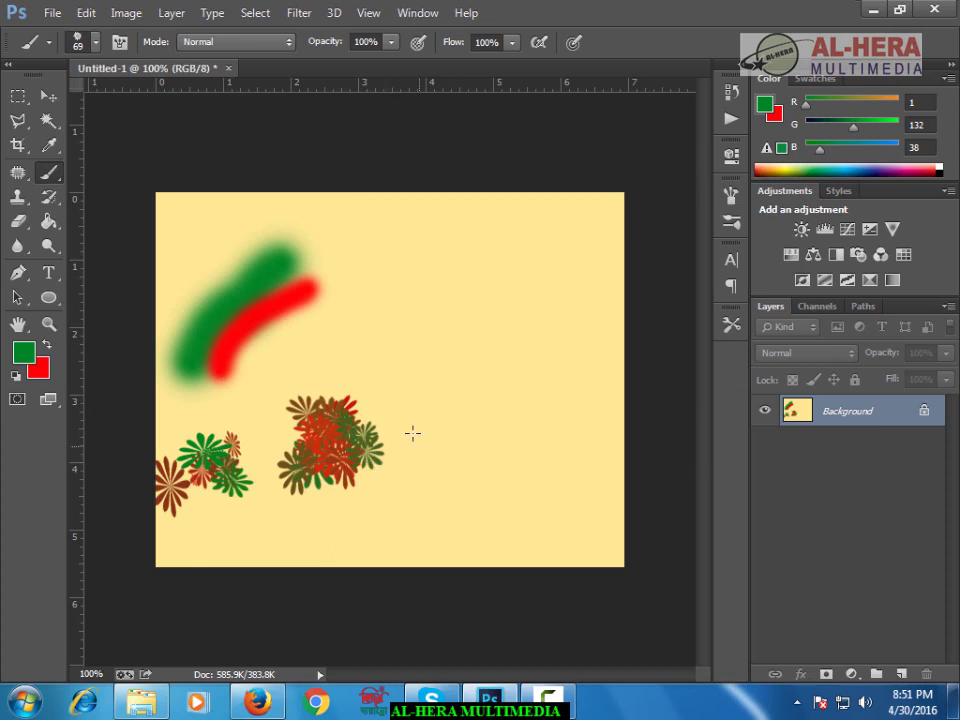
pyautogui.moveTo(412, 432)
pyautogui.mouseDown()
pyautogui.moveTo(470, 340)
pyautogui.moveTo(514, 371)
pyautogui.mouseUp()
pyautogui.moveTo(488, 445); pyautogui.dragTo(413, 468)
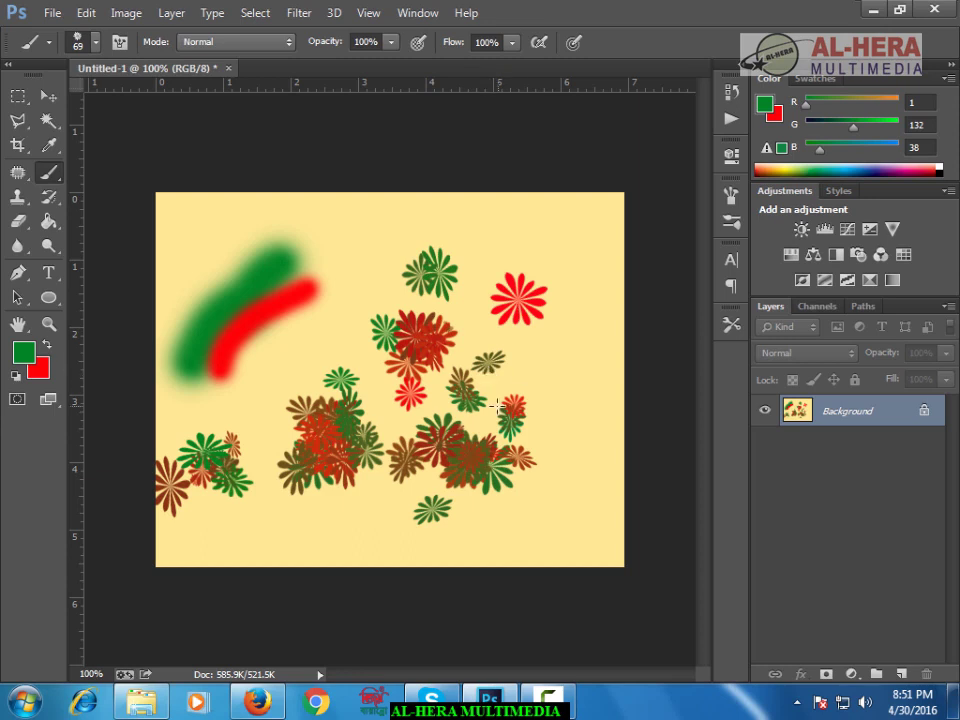
# Reduce the brush scatter to 167% and add tighter flowers at the top-left
pyautogui.click(731, 197)
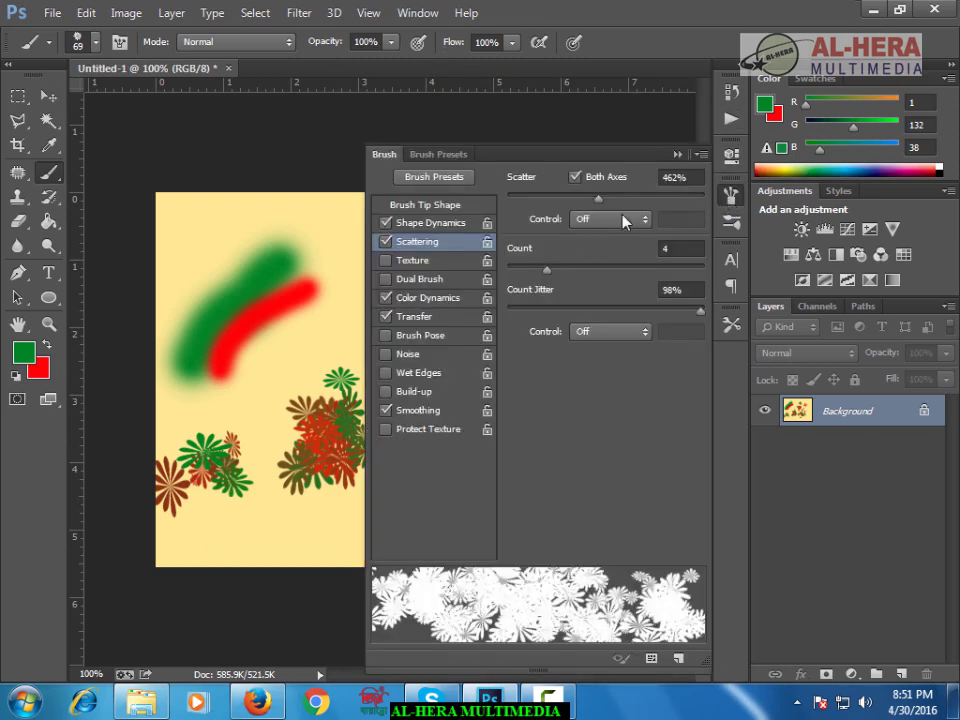
pyautogui.moveTo(598, 198); pyautogui.dragTo(540, 203)
pyautogui.moveTo(184, 246)
pyautogui.mouseDown()
pyautogui.moveTo(212, 249)
pyautogui.moveTo(300, 318)
pyautogui.mouseUp()
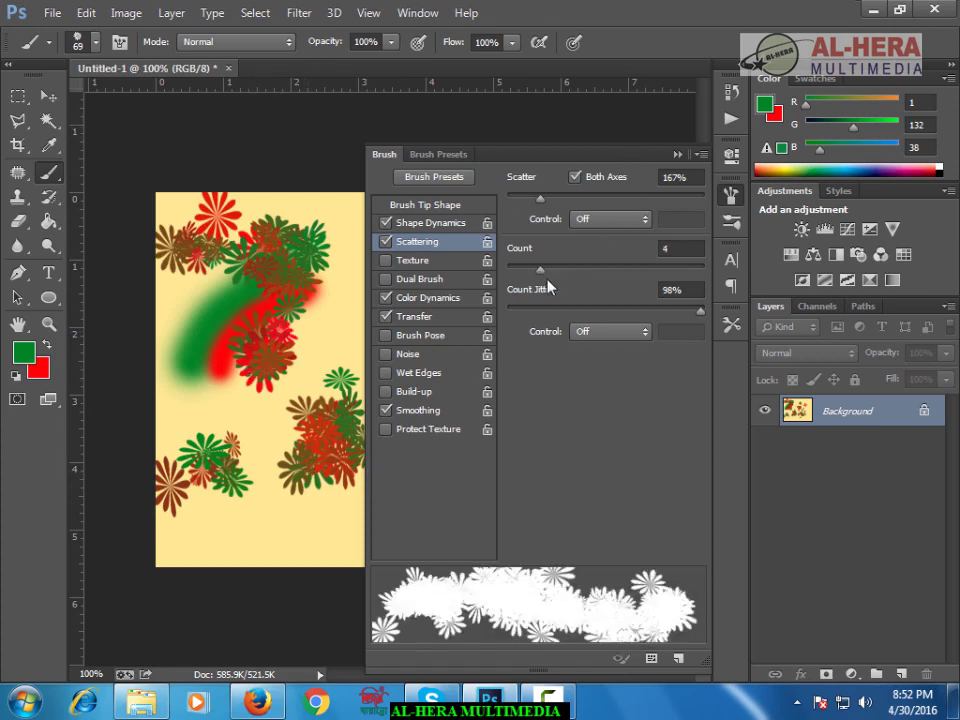
# Use Color Dynamics with 14% brightness jitter to paint a colour-varied flower stroke along the bottom
pyautogui.click(410, 298)
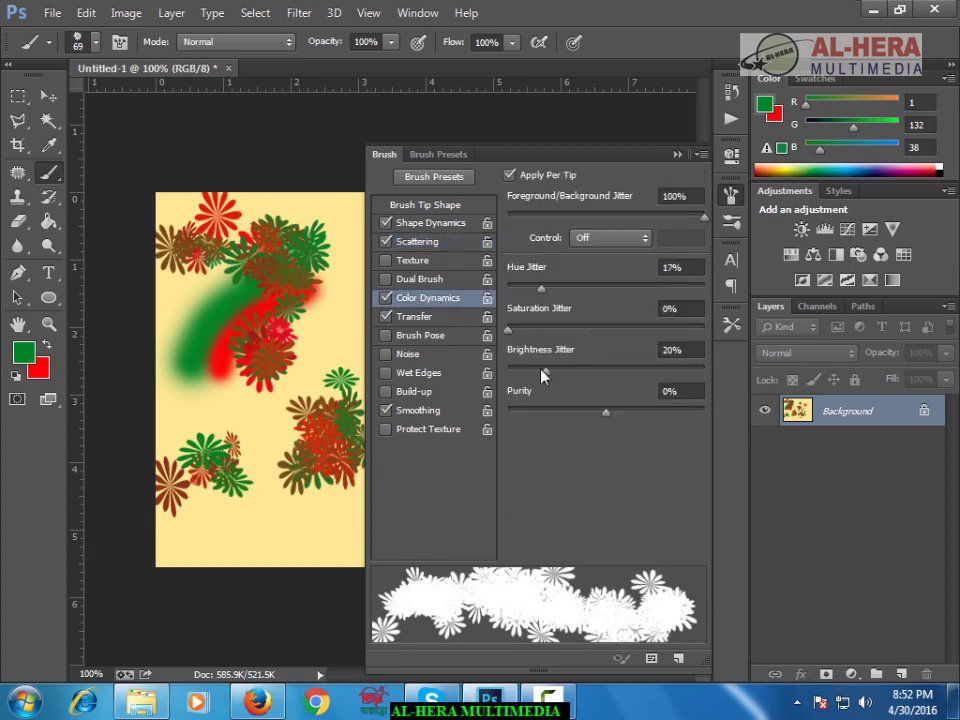
pyautogui.moveTo(341, 537); pyautogui.dragTo(240, 470)
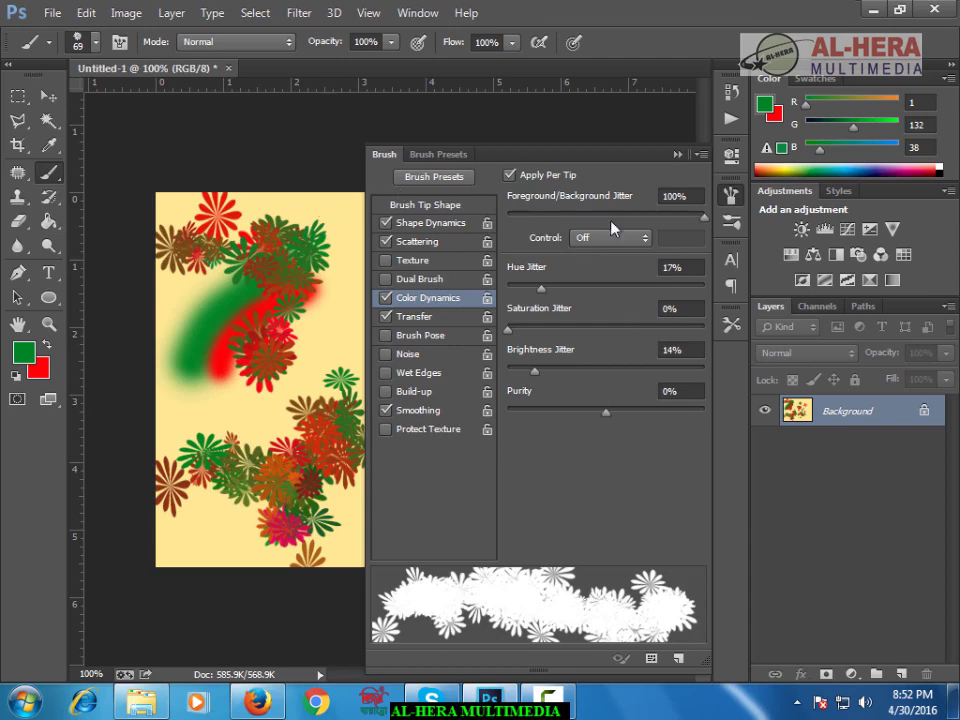
pyautogui.click(677, 155)
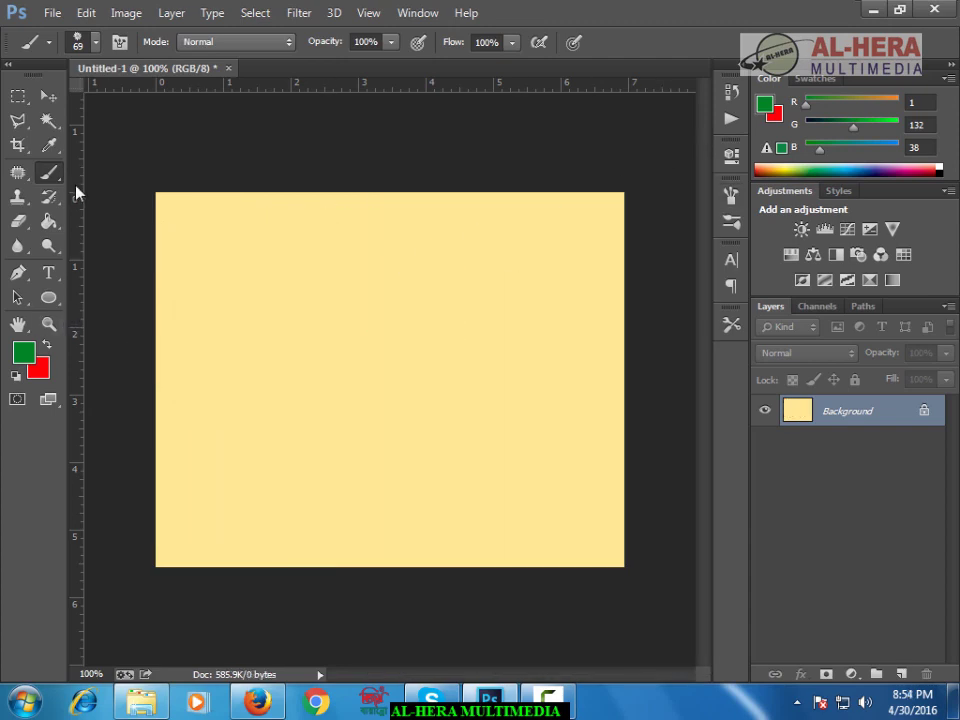
# Review the brush presets, then bring up Firefox's Google Images results for smoke brushes
pyautogui.click(797, 703)
pyautogui.click(531, 694)
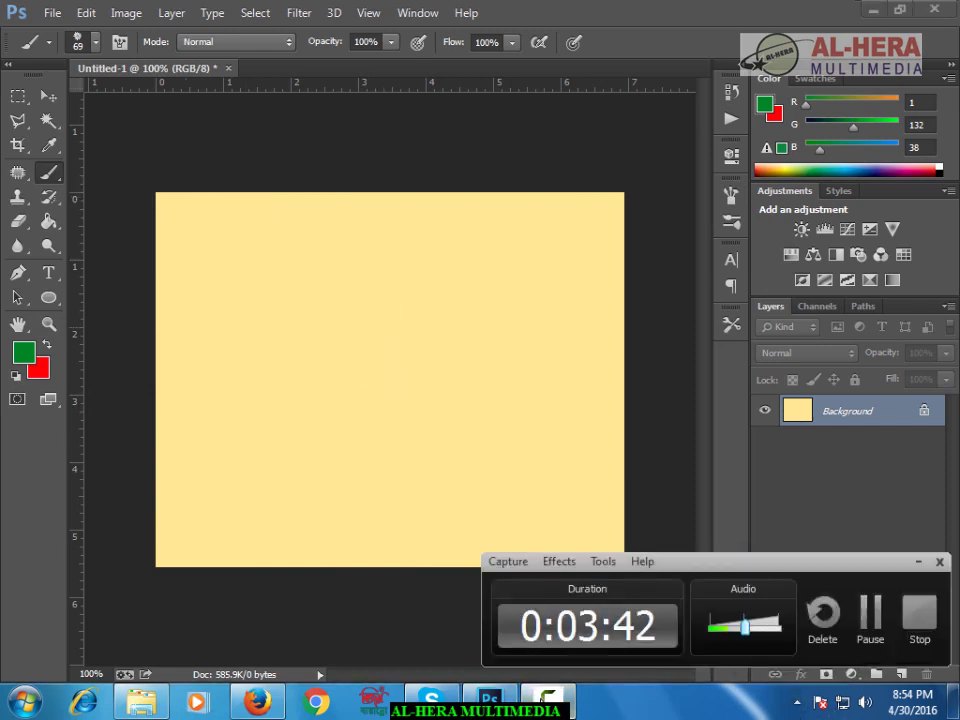
pyautogui.click(546, 697)
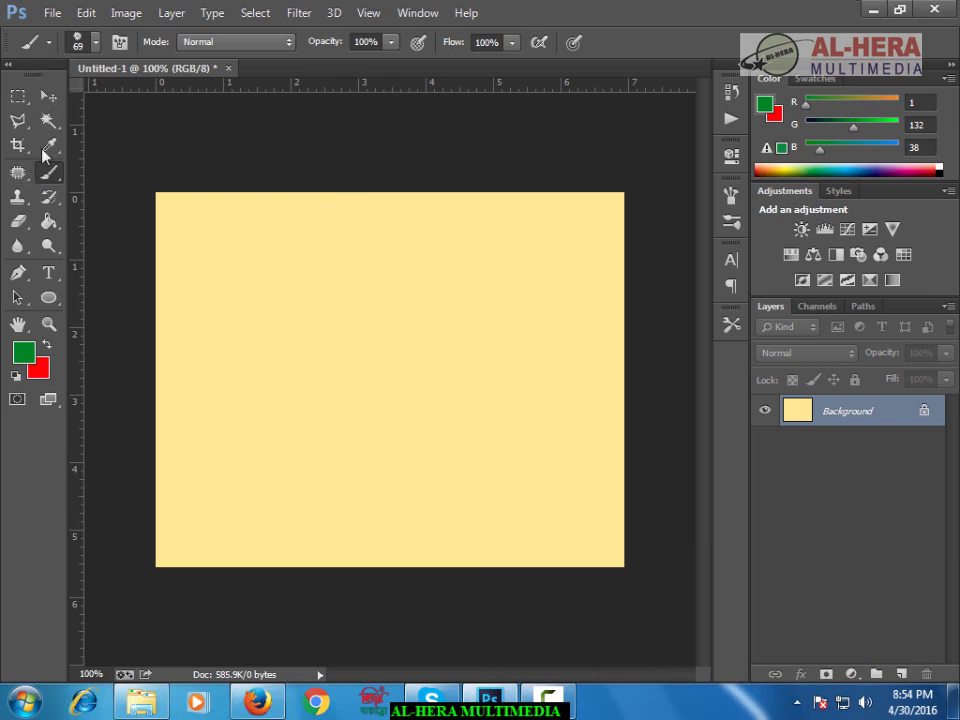
pyautogui.click(95, 42)
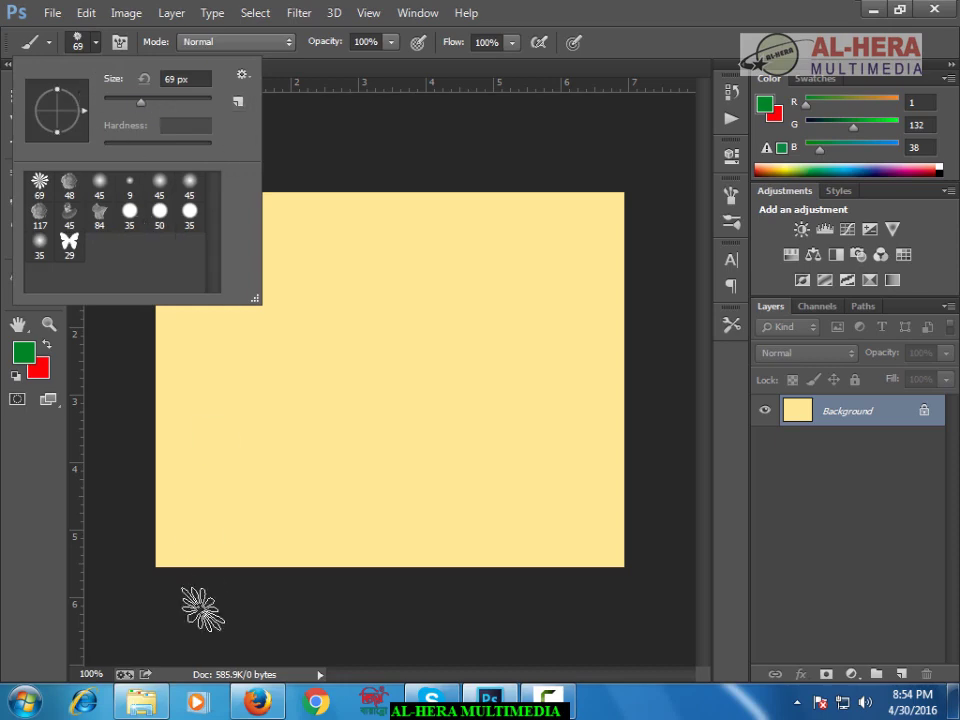
pyautogui.click(257, 703)
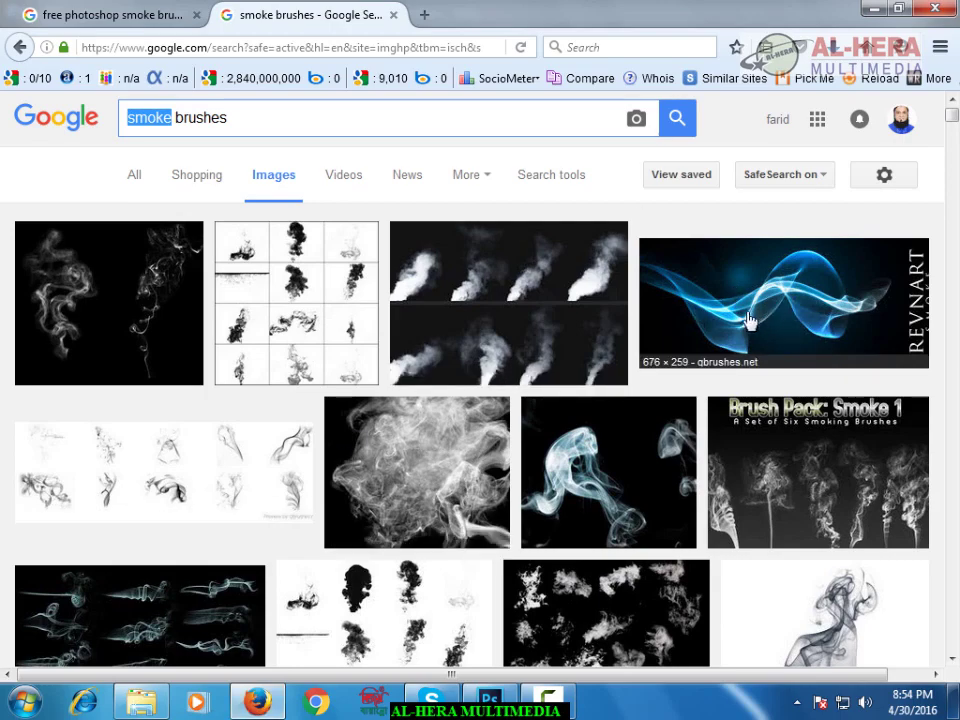
# Scroll through the smoke brush image results, briefly checking the Photoshop document
pyautogui.moveTo(952, 117); pyautogui.dragTo(943, 192)
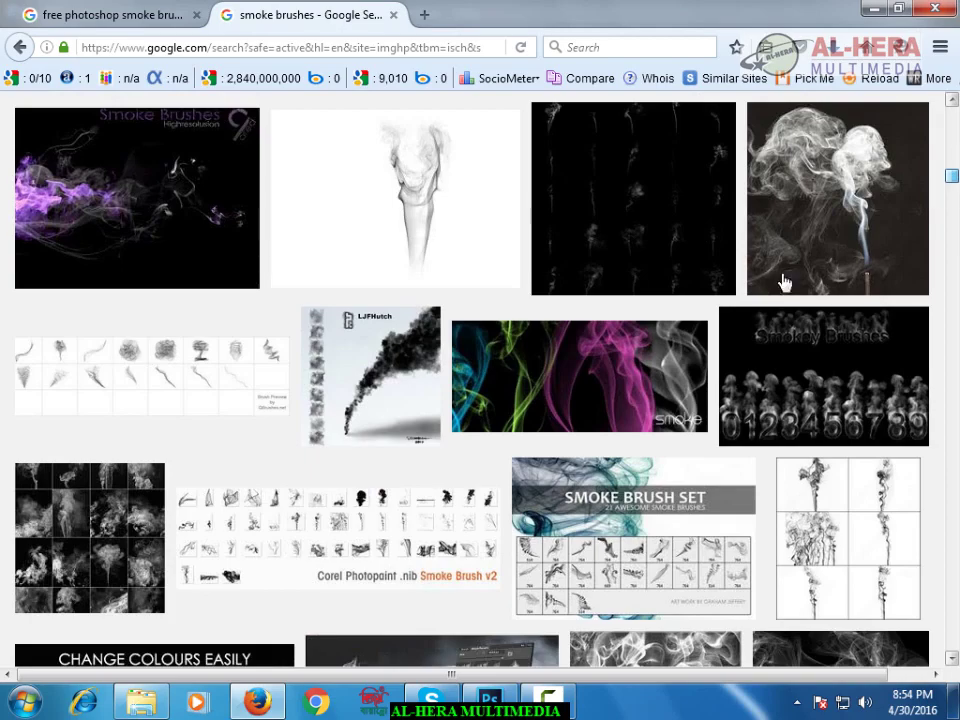
pyautogui.moveTo(953, 176); pyautogui.dragTo(950, 276)
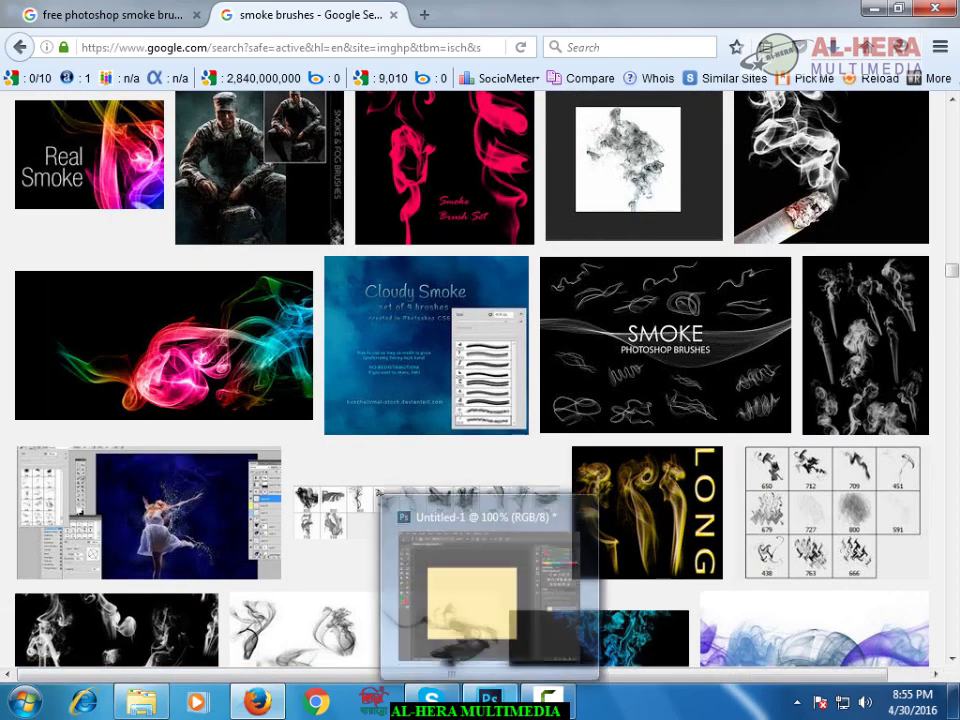
pyautogui.moveTo(489, 702)
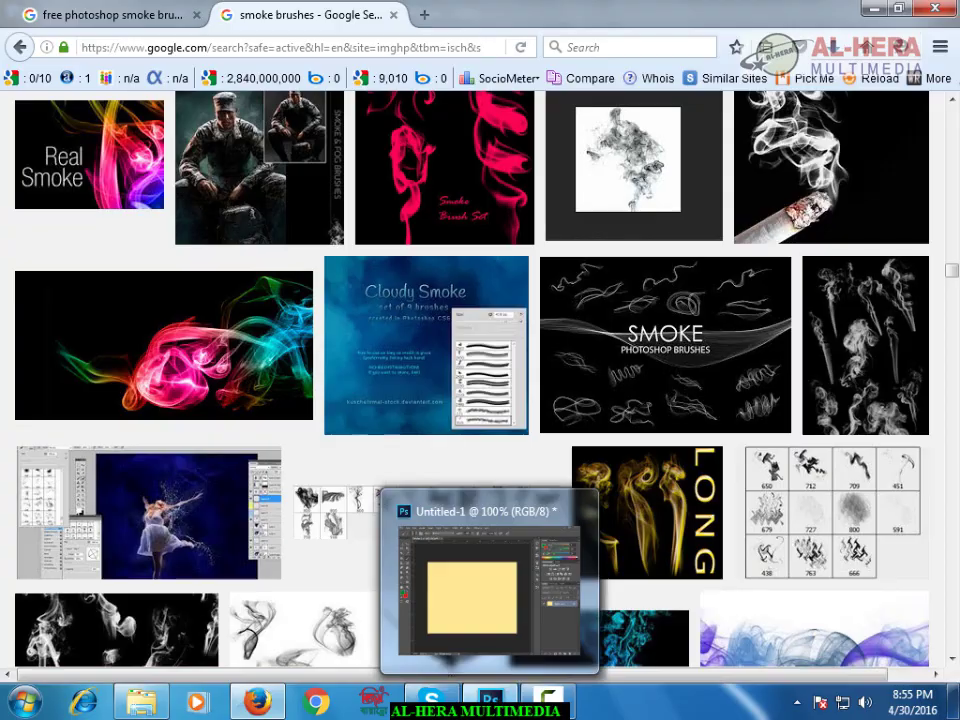
pyautogui.click(489, 700)
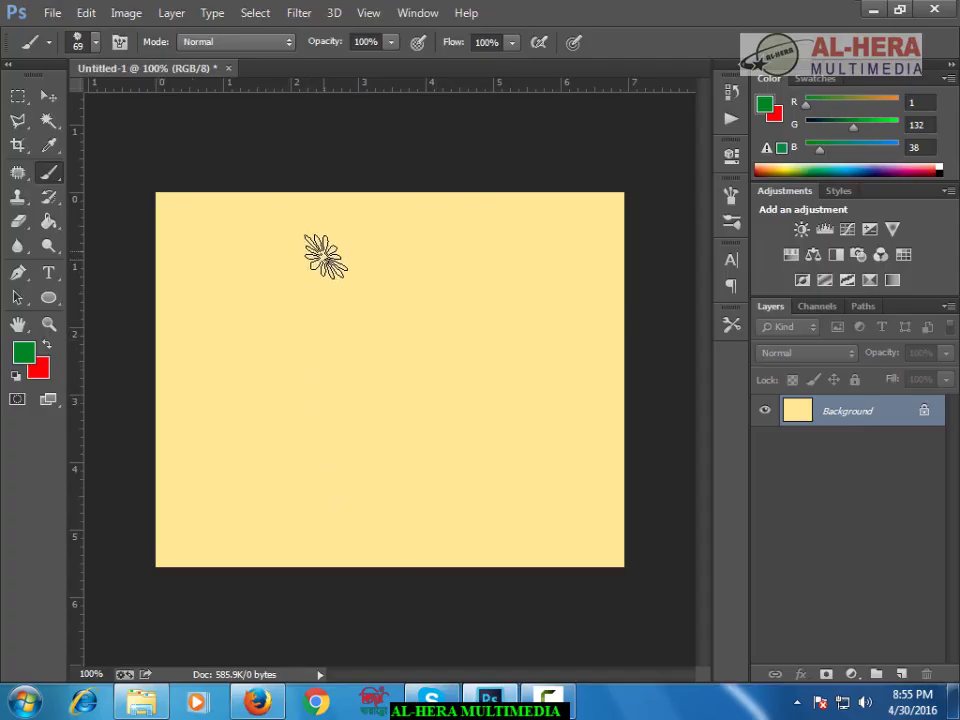
pyautogui.moveTo(257, 702)
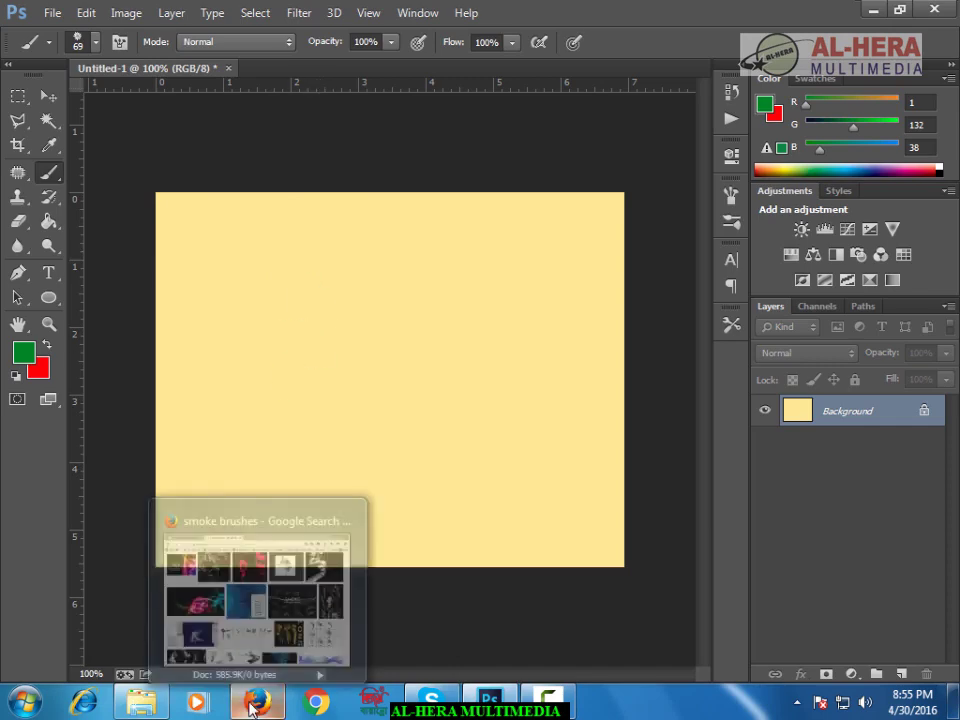
pyautogui.click(277, 566)
# Switch to the 'free photoshop smoke brushes' web results and select part of the query
pyautogui.click(140, 12)
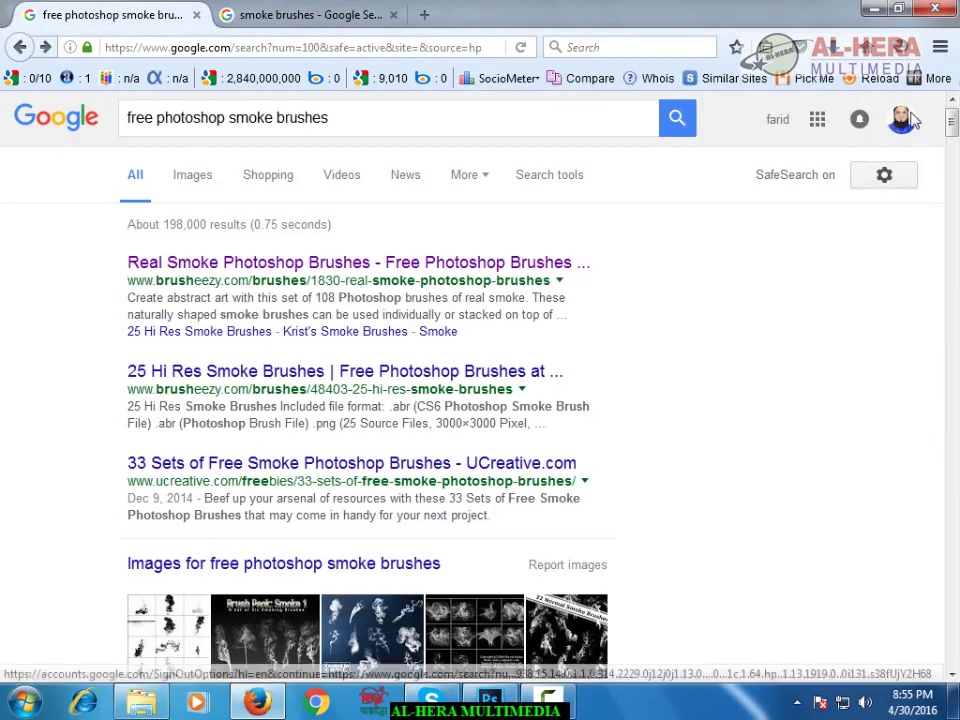
pyautogui.click(381, 117)
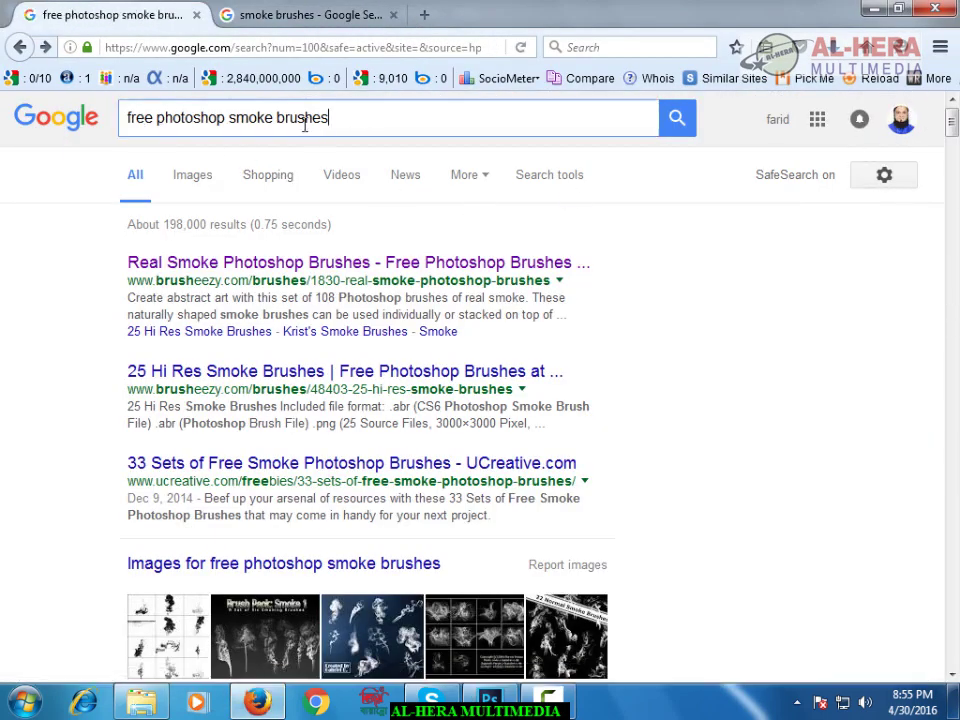
pyautogui.moveTo(330, 117); pyautogui.dragTo(128, 117)
pyautogui.click(224, 117)
# Open the Real Smoke Photoshop Brushes page on Brusheezy
pyautogui.click(332, 118)
pyautogui.click(274, 266)
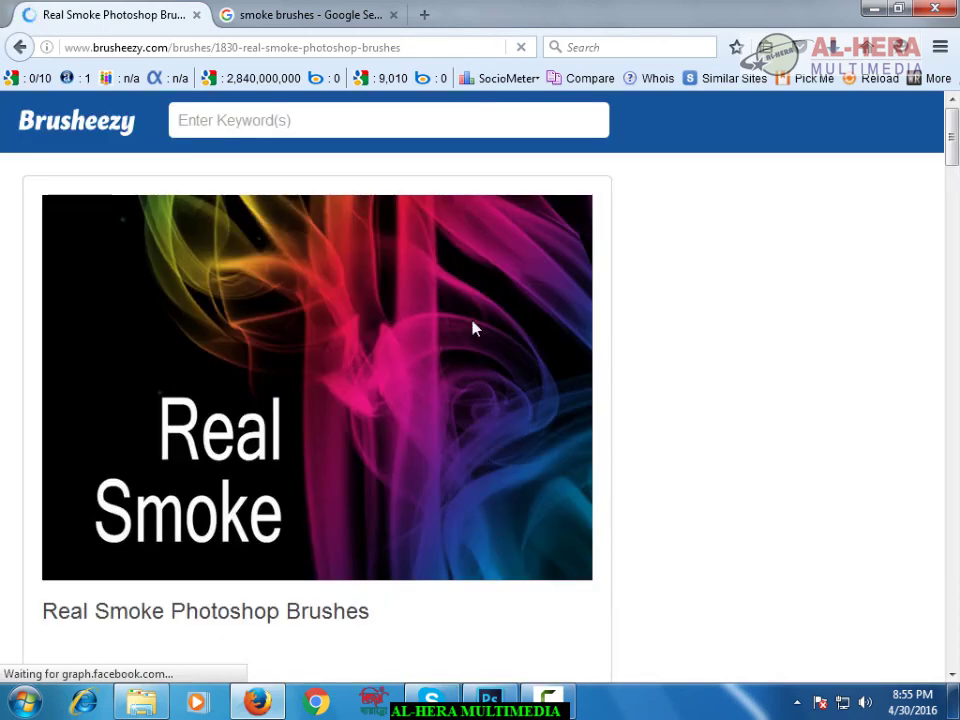
pyautogui.scroll(-3, 953, 135)
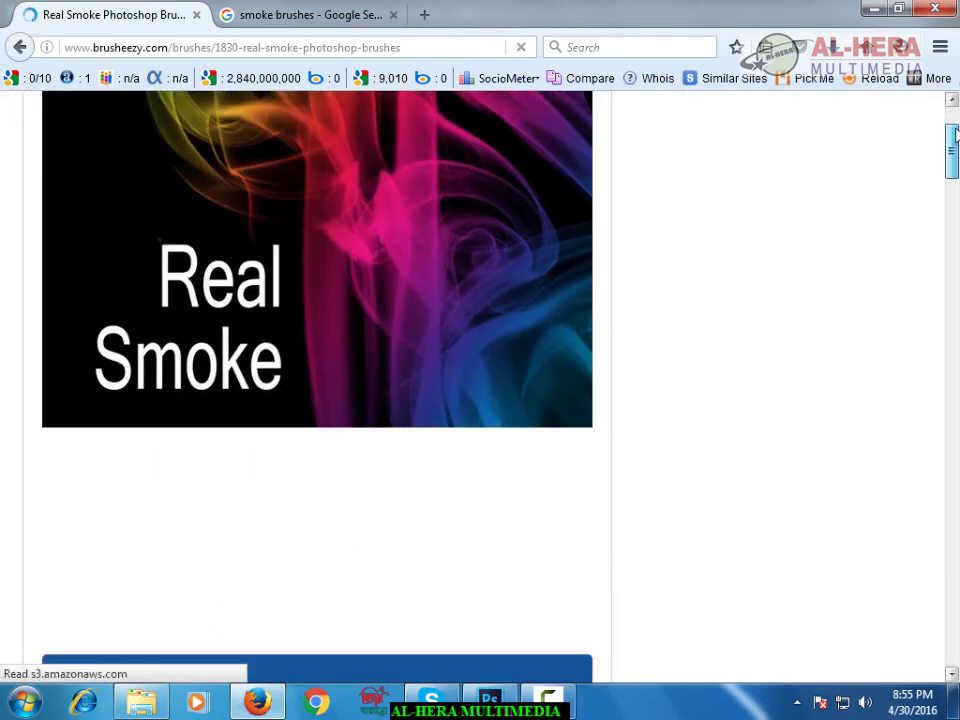
pyautogui.scroll(3, 953, 135)
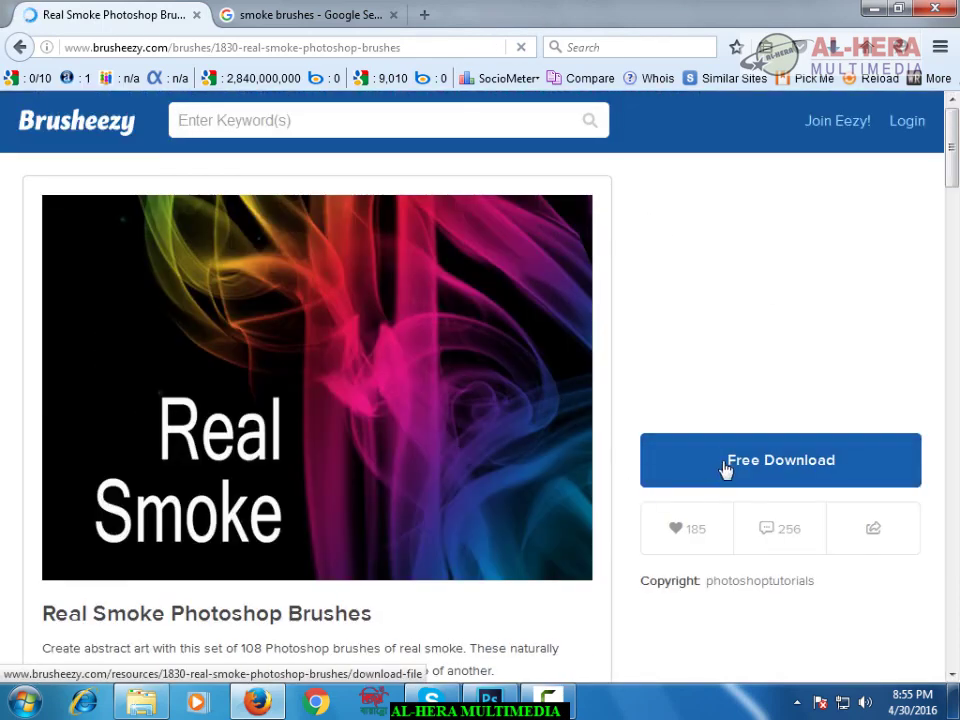
# Download and save the Real_Smoke__675_pixels_.zip brush pack, dismissing the offer popup
pyautogui.click(782, 470)
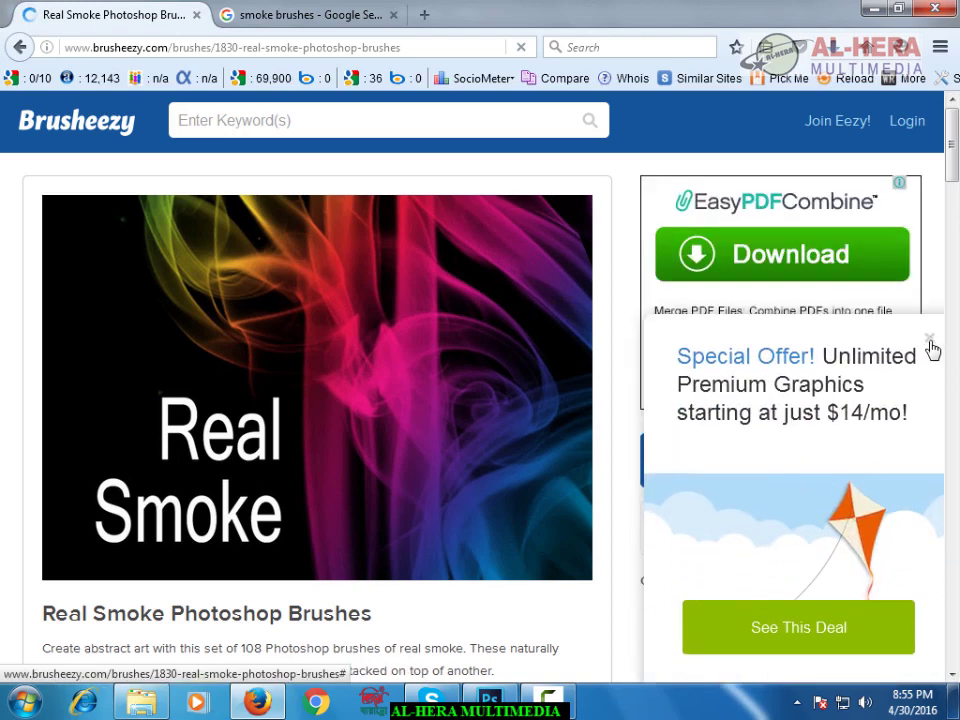
pyautogui.click(930, 341)
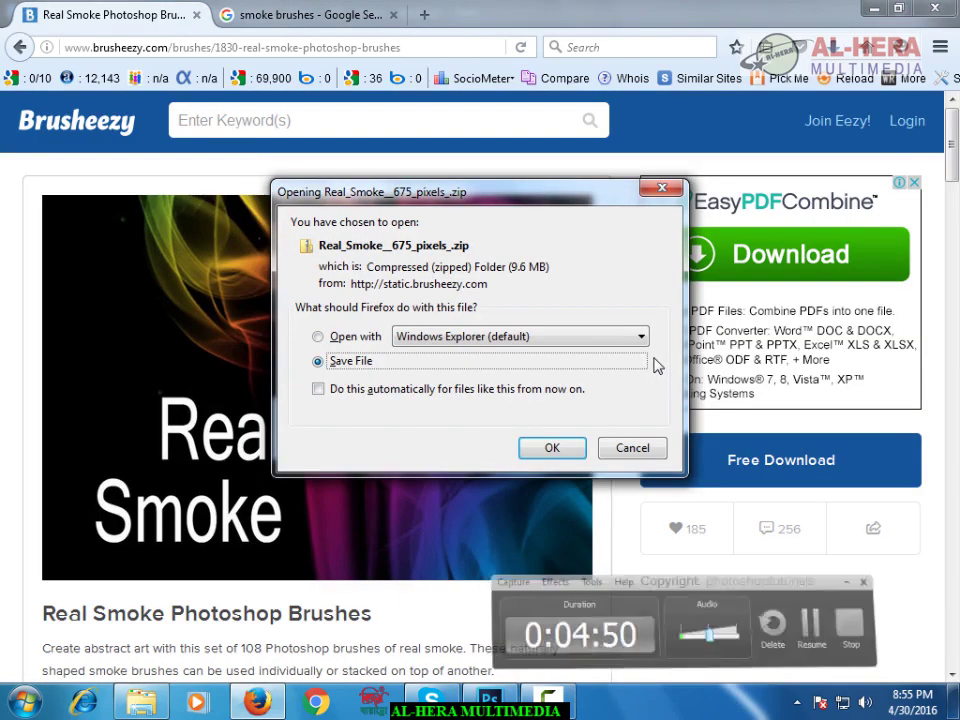
pyautogui.click(552, 448)
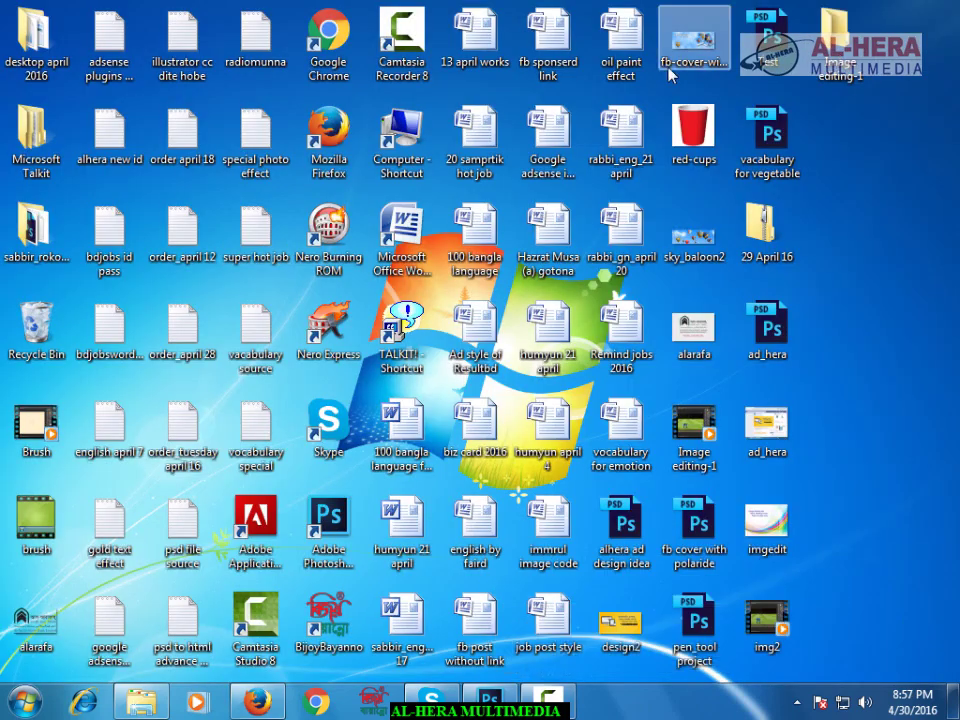
# Locate the Real_Smoke_675_pixels_ folder in the Brush, texture, pattern, shape folder in Windows Explorer
pyautogui.doubleClick(405, 150)
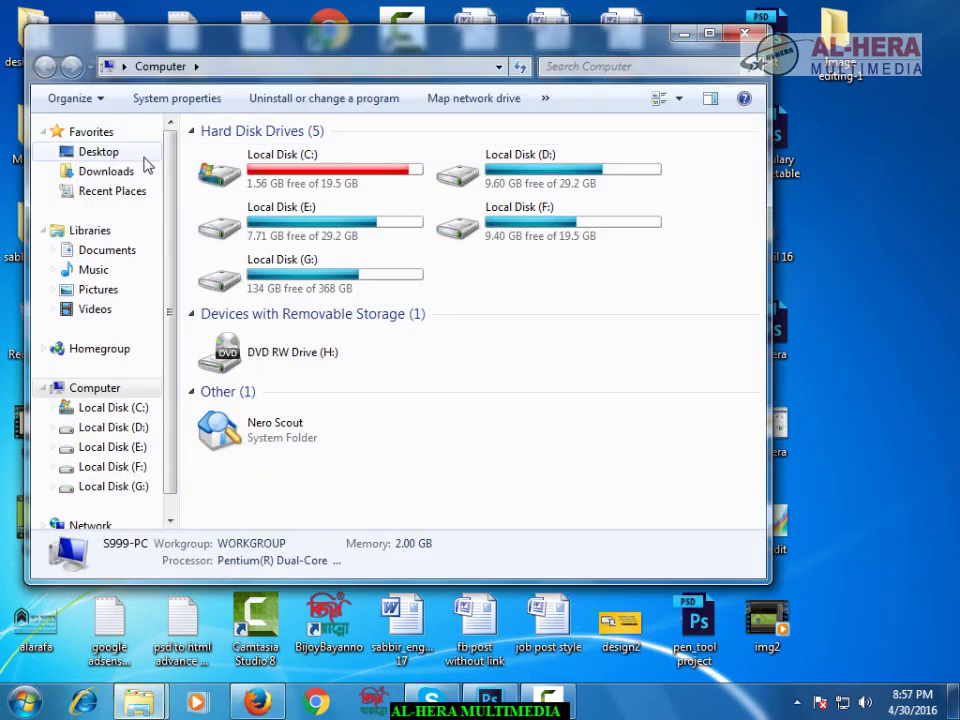
pyautogui.click(115, 172)
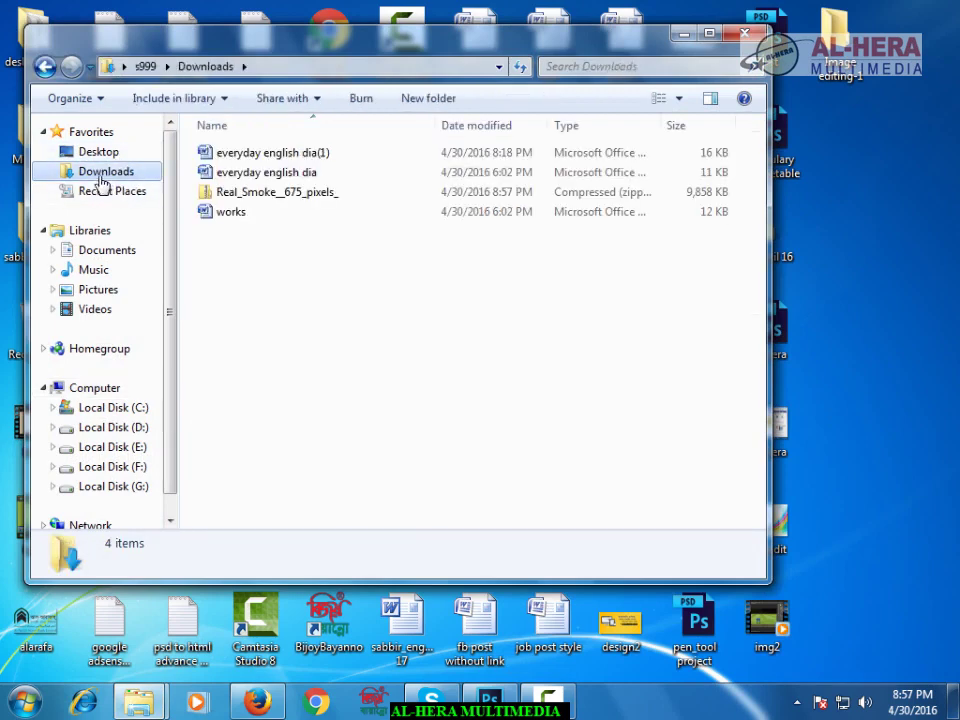
pyautogui.click(293, 198)
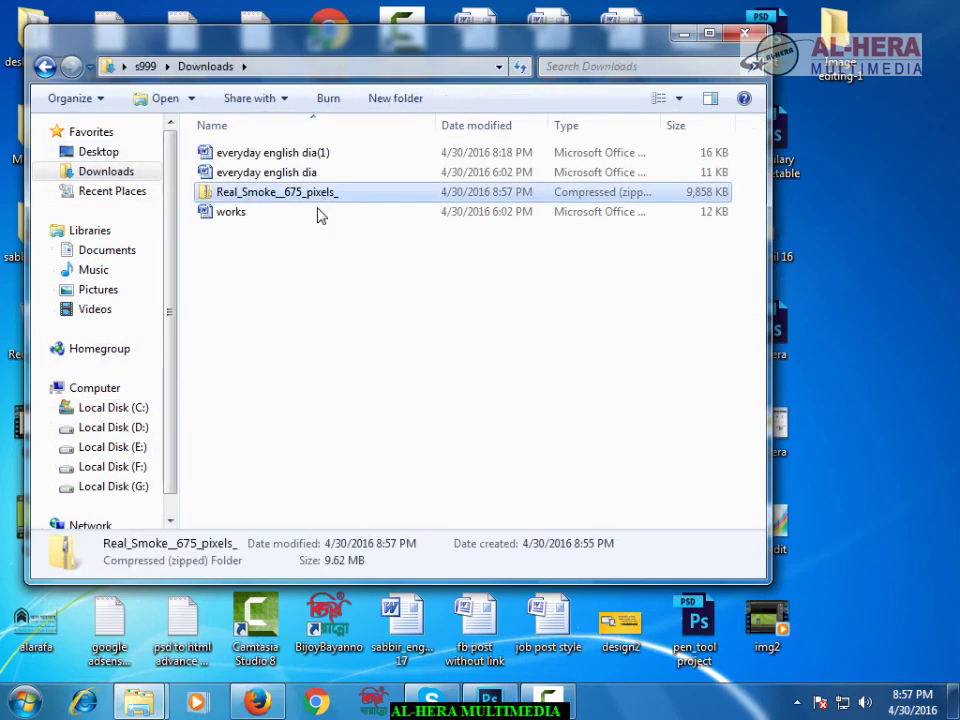
pyautogui.click(138, 703)
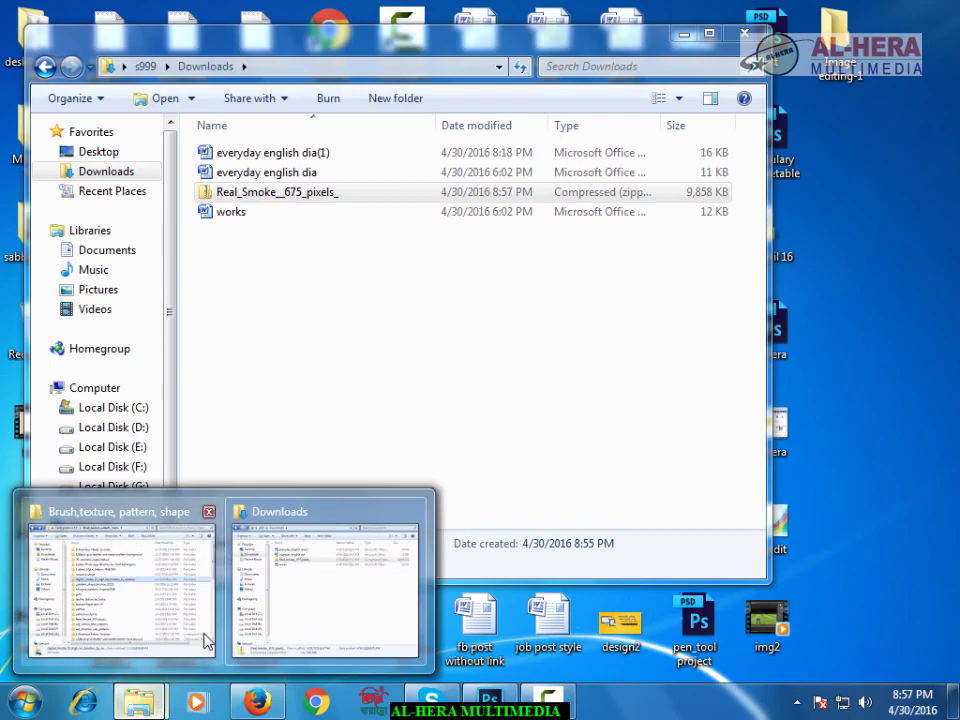
pyautogui.click(190, 625)
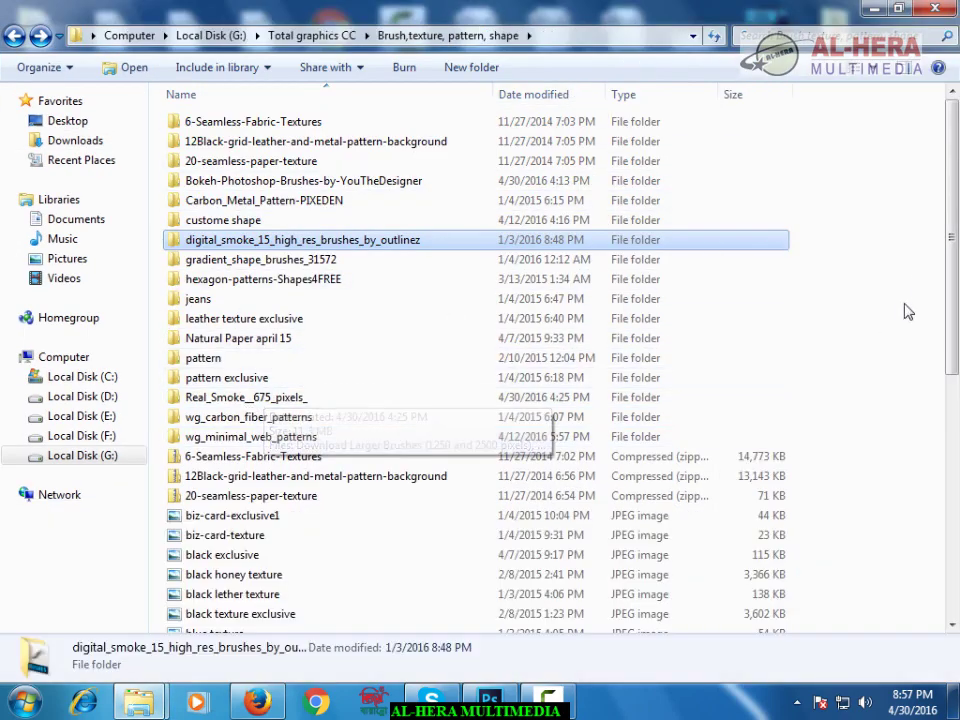
pyautogui.scroll(-1, 600, 400)
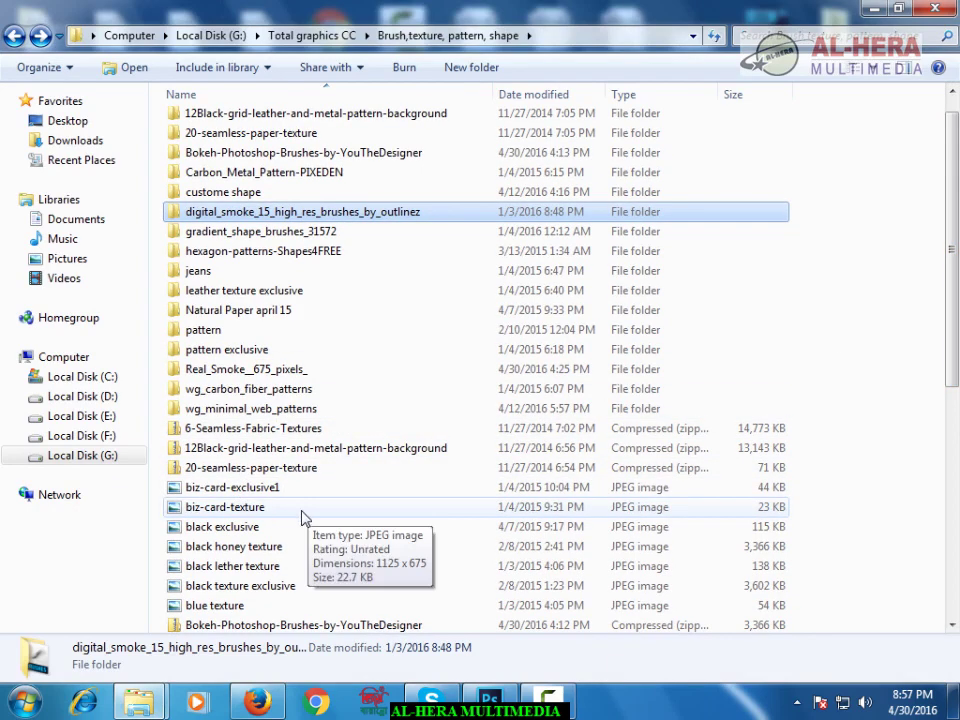
pyautogui.press('r')
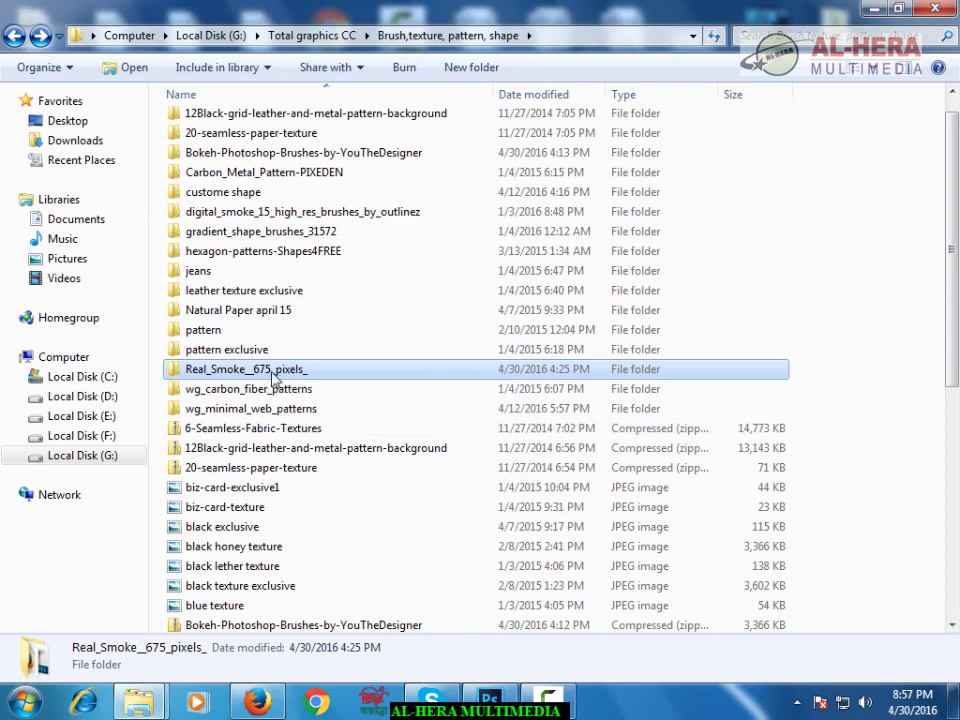
# Open the Real_Smoke__675_pixels_ folder and select the Real Smoke (675 pixels) ABR file
pyautogui.rightClick(275, 377)
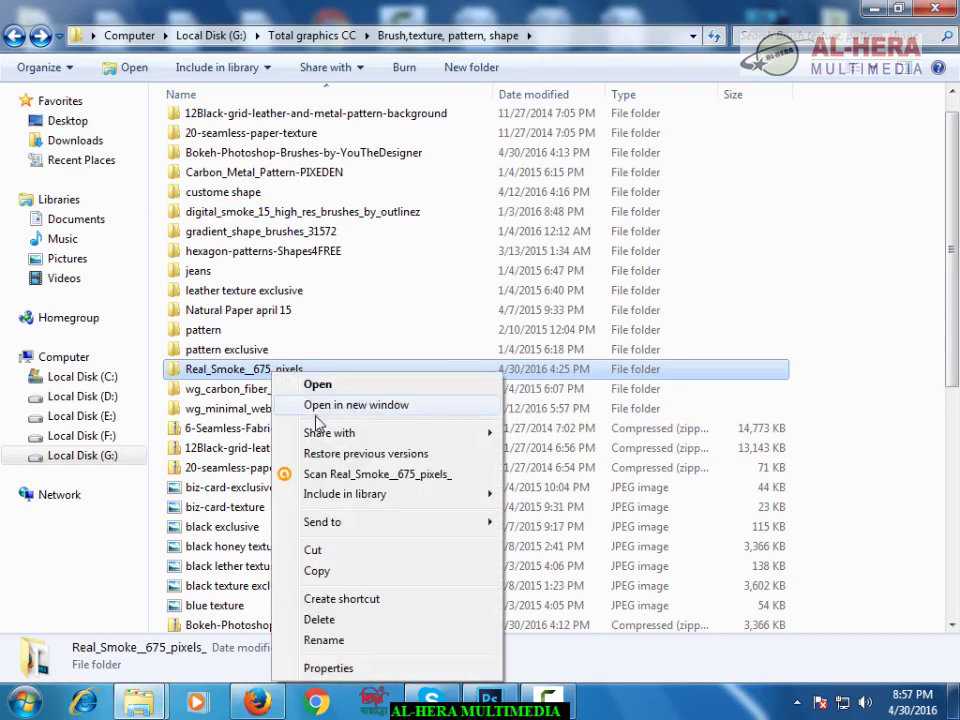
pyautogui.rightClick(263, 372)
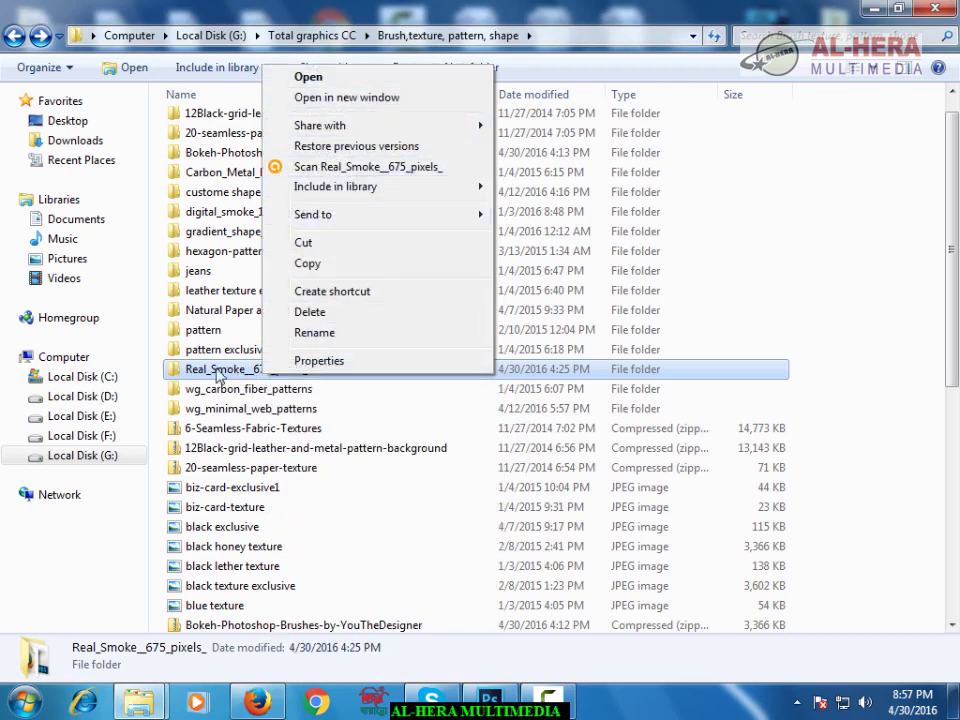
pyautogui.click(314, 332)
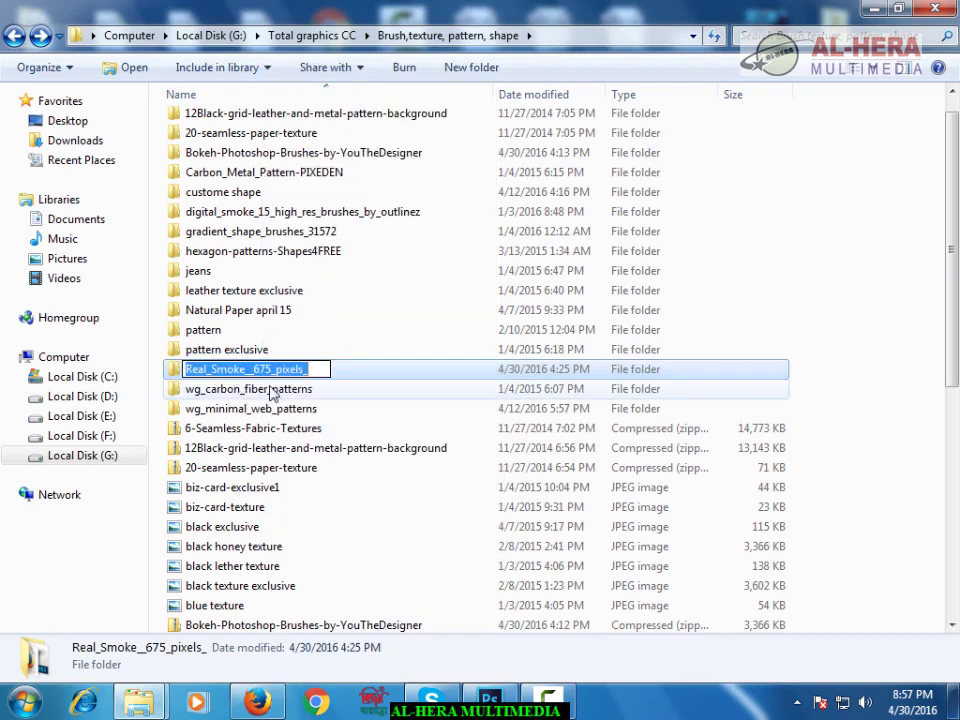
pyautogui.press('Return')
pyautogui.doubleClick(265, 396)
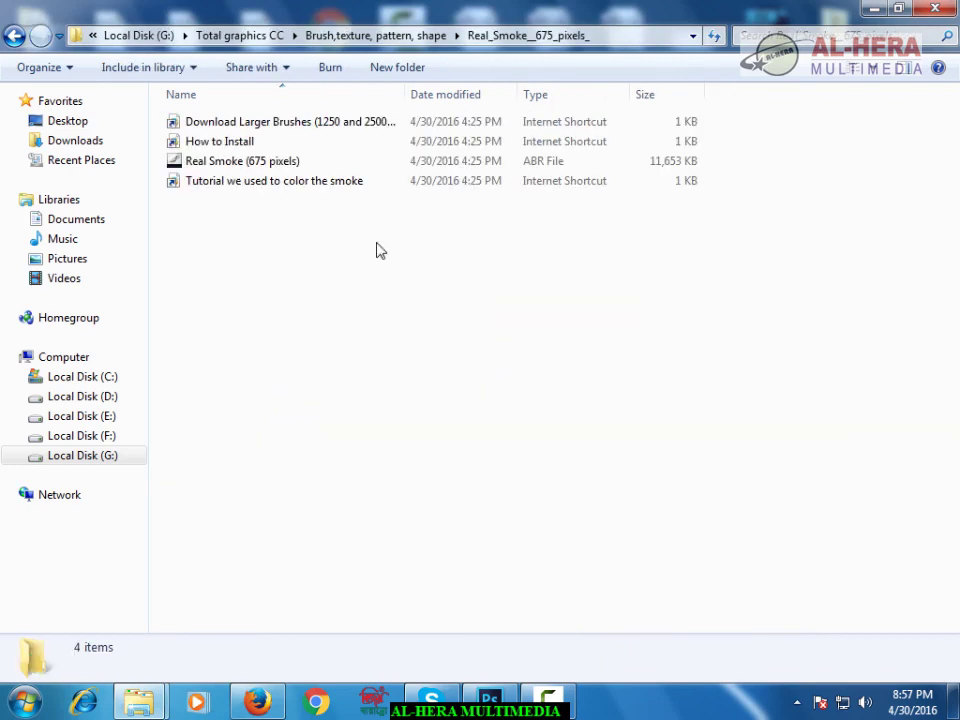
pyautogui.click(245, 168)
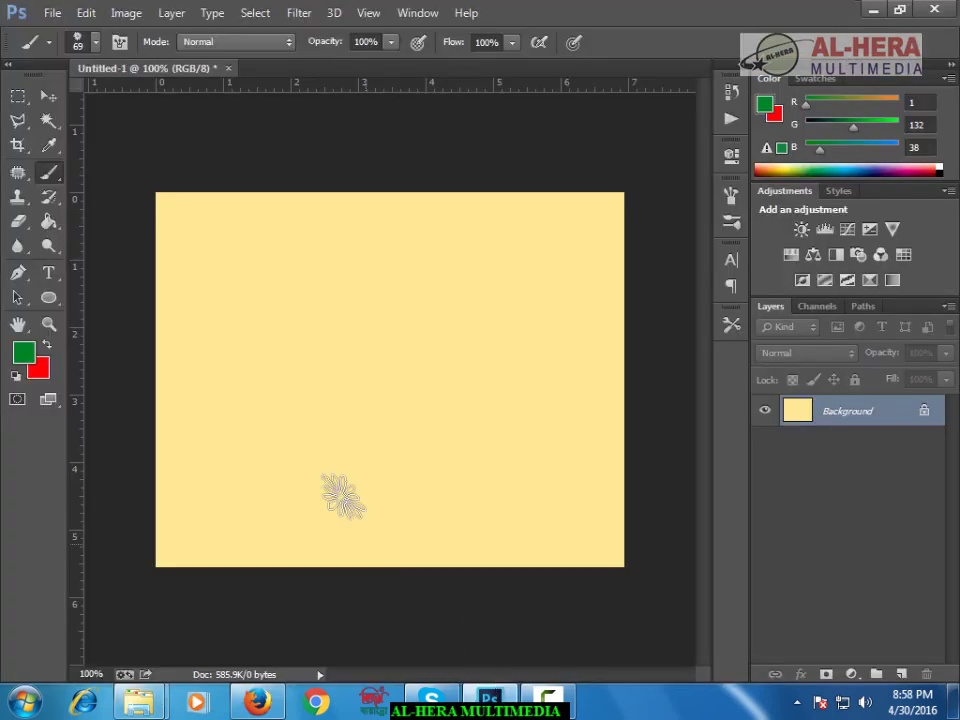
# Load Real Smoke (675 pixels).abr from the Real_Smoke__675_pixels_ folder via Edit > Presets > Preset Manager
pyautogui.click(87, 13)
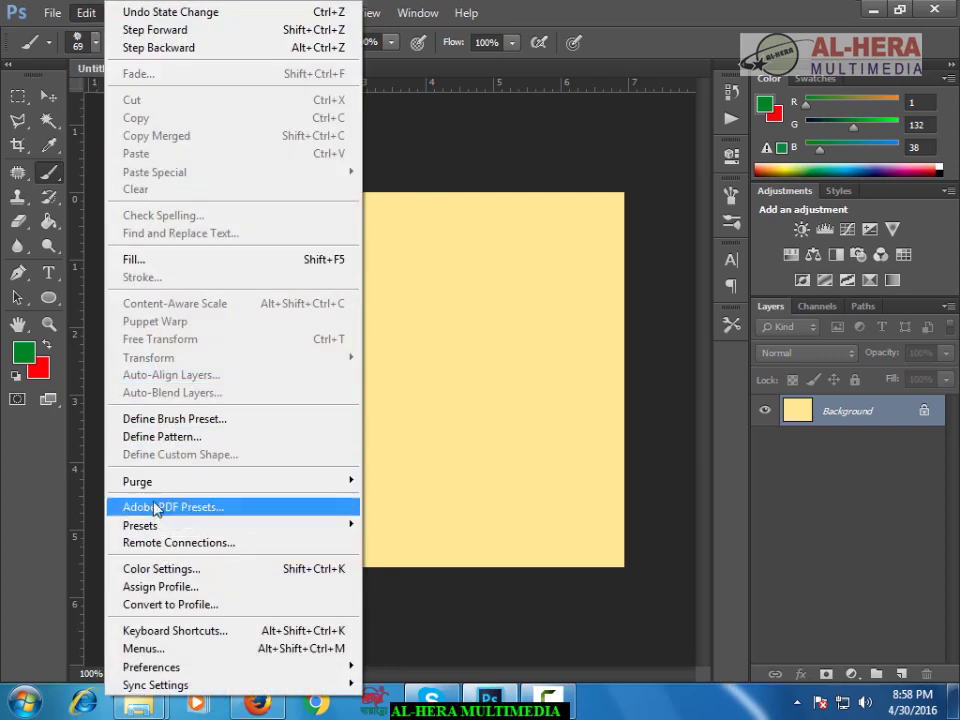
pyautogui.moveTo(140, 525)
pyautogui.click(405, 524)
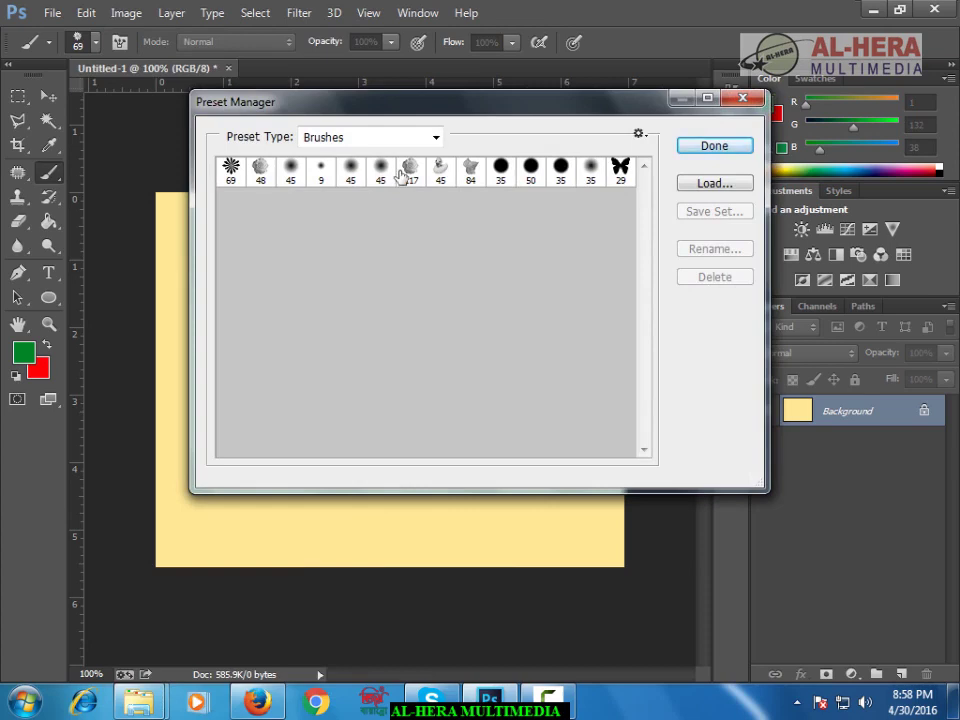
pyautogui.click(705, 186)
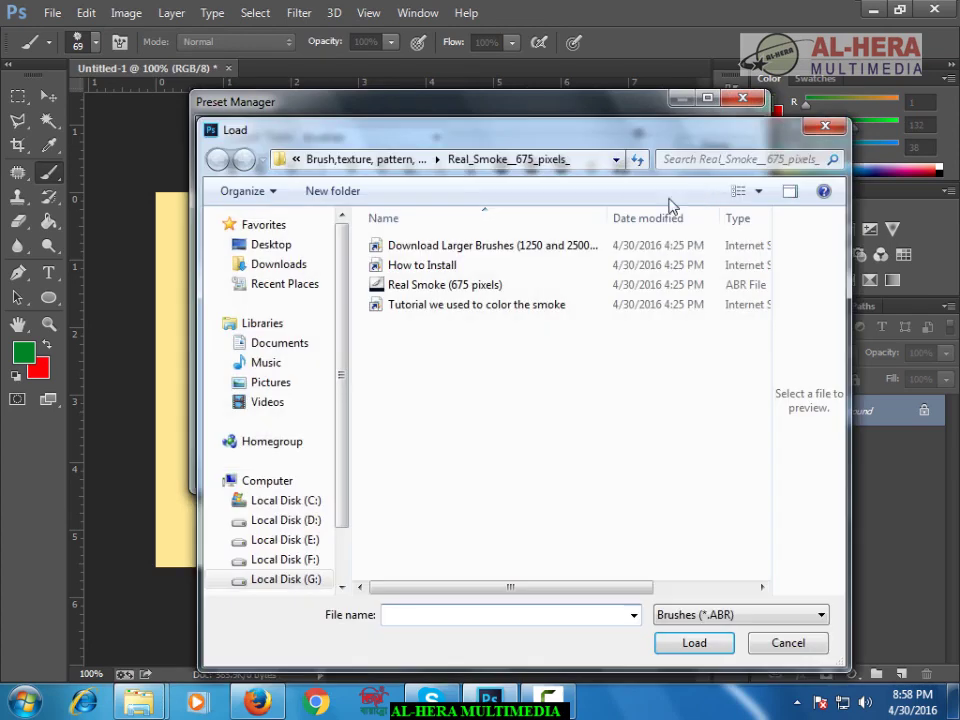
pyautogui.press('BackSpace')
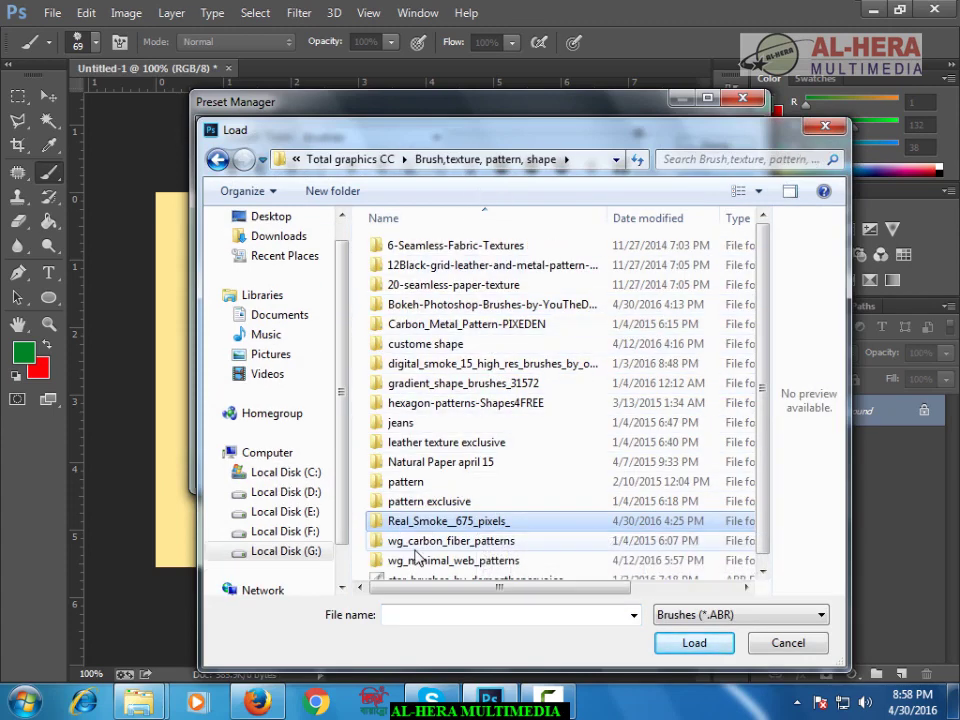
pyautogui.doubleClick(450, 521)
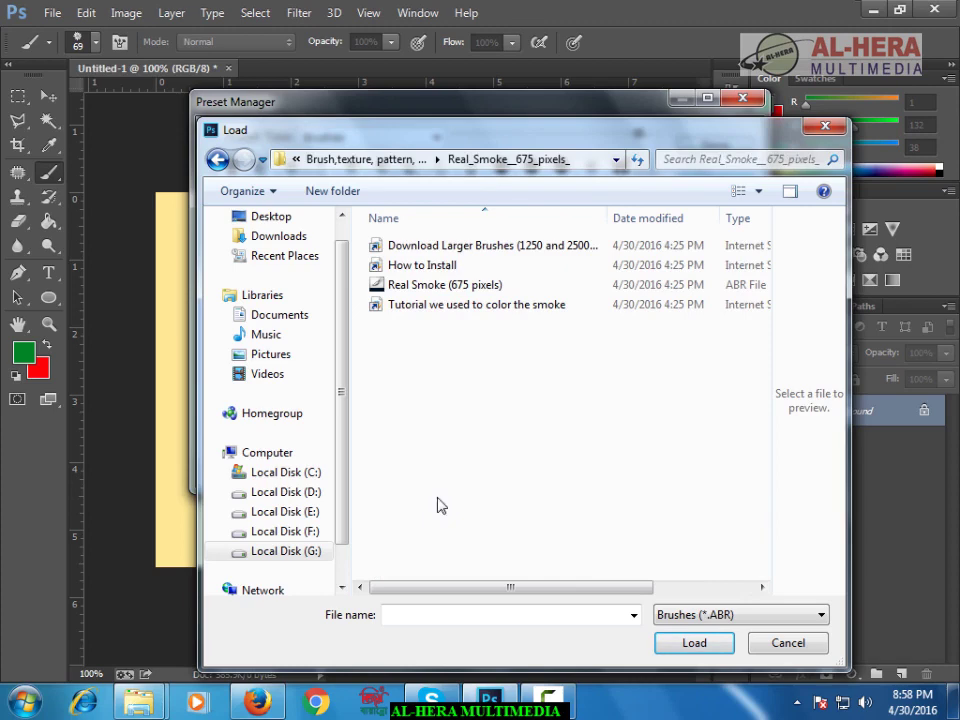
pyautogui.click(445, 288)
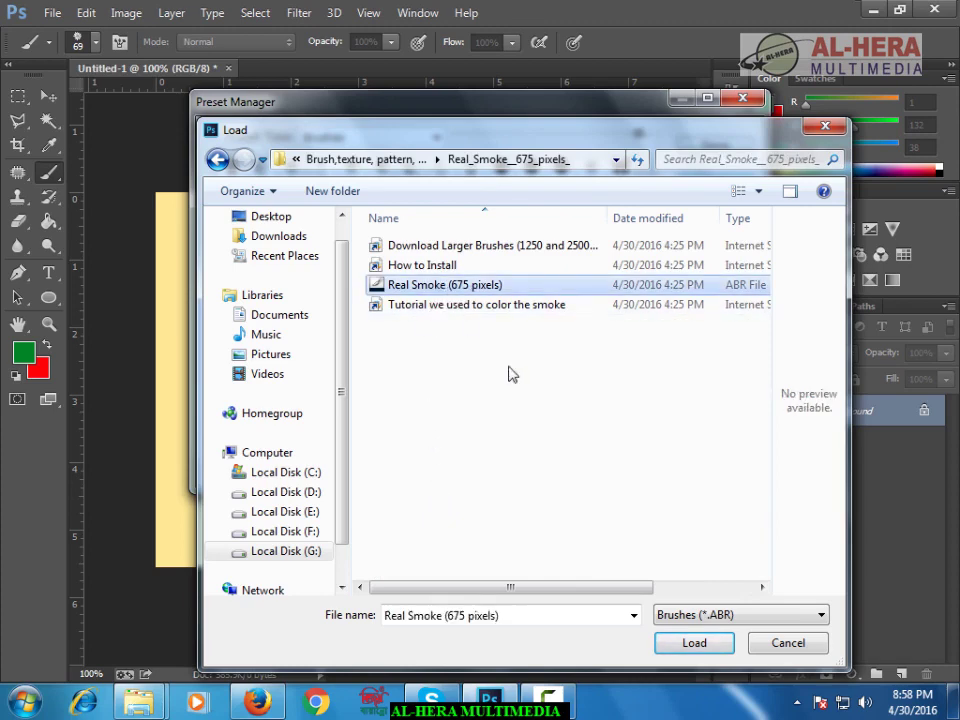
pyautogui.click(692, 643)
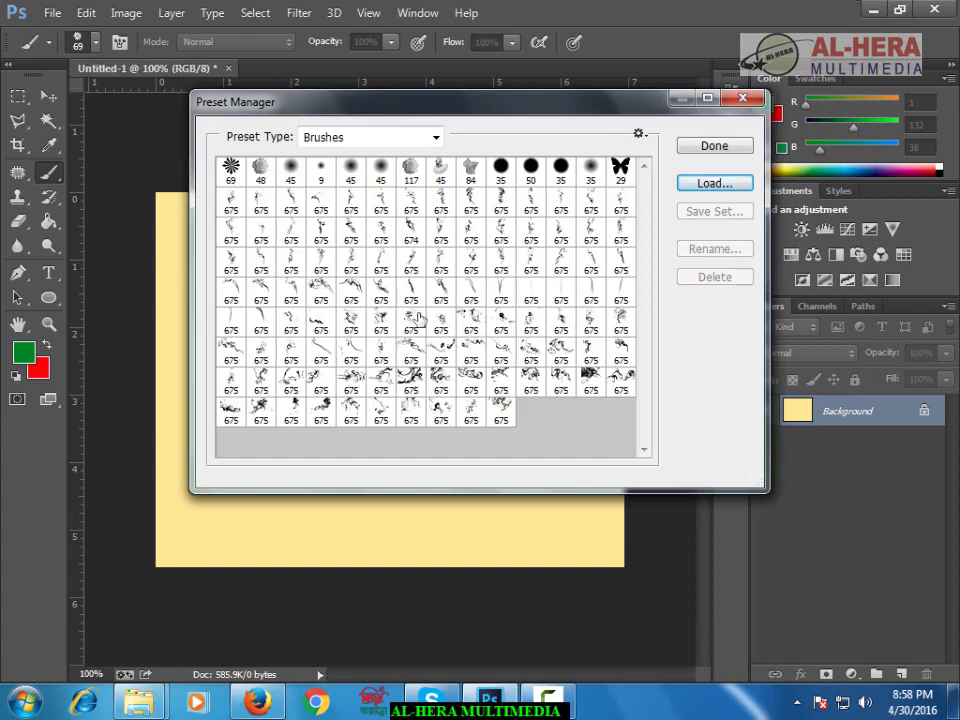
# Fill the canvas with black using the Paint Bucket
pyautogui.click(714, 147)
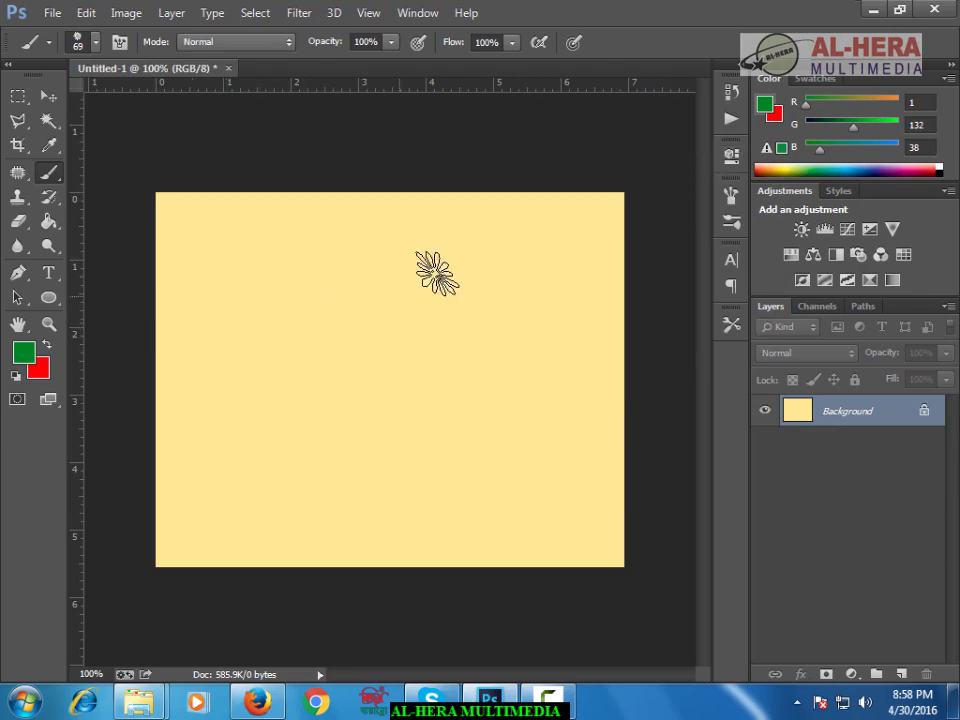
pyautogui.click(29, 365)
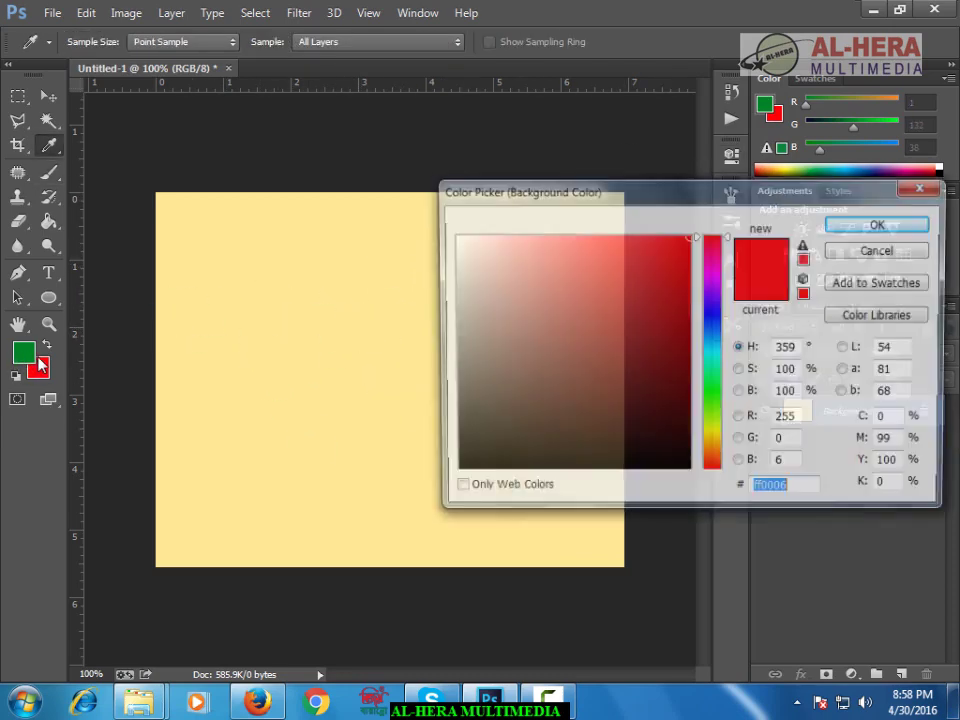
pyautogui.click(686, 472)
pyautogui.click(873, 229)
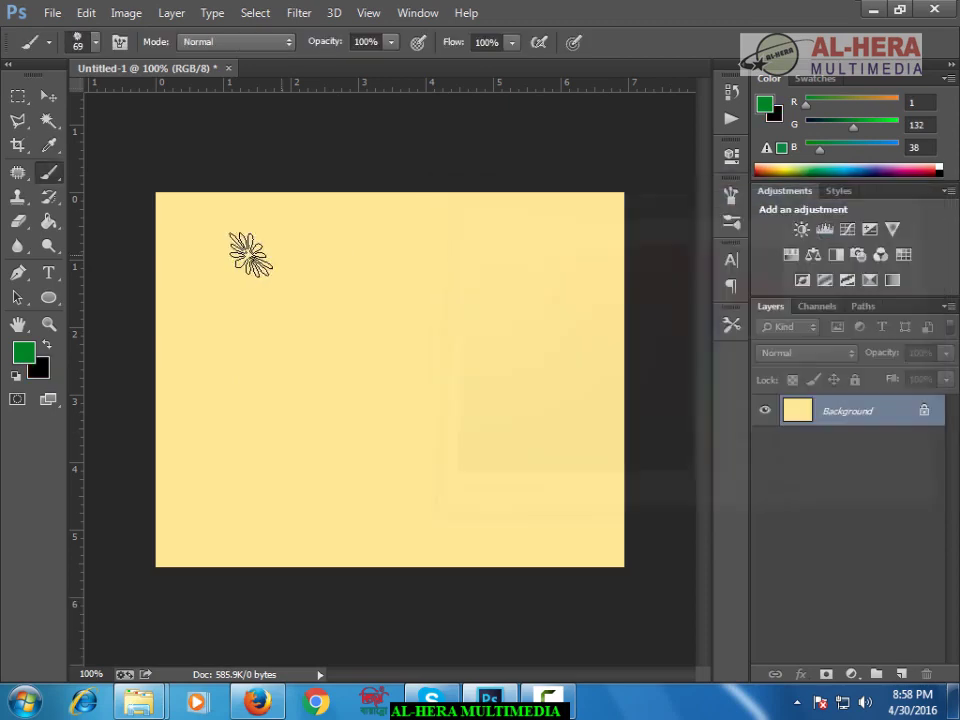
pyautogui.click(48, 221)
pyautogui.click(214, 272)
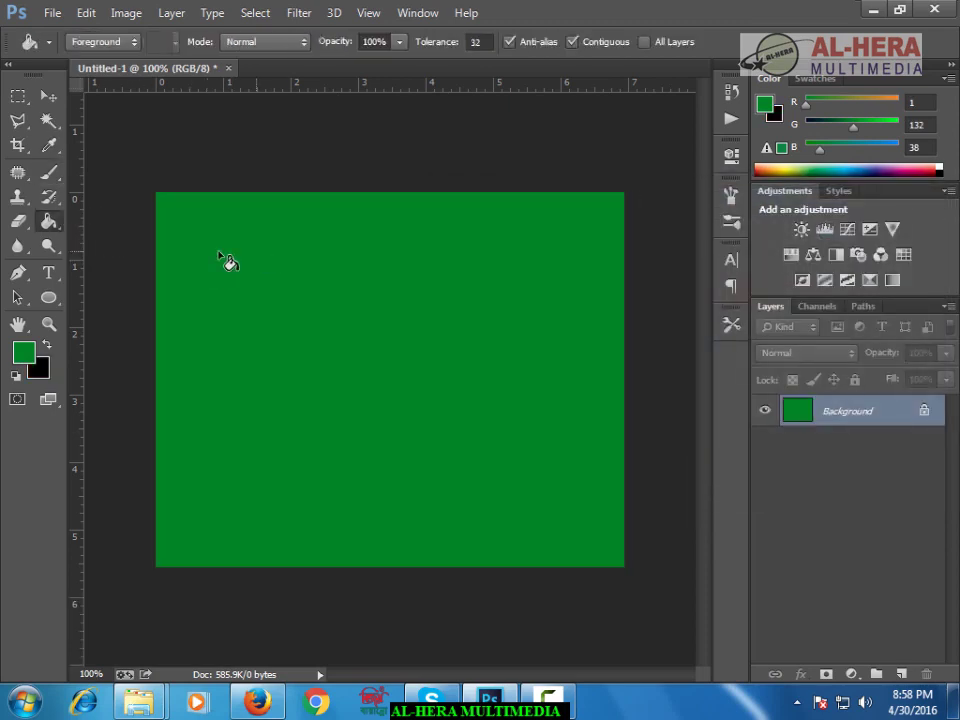
pyautogui.click(46, 344)
pyautogui.click(277, 312)
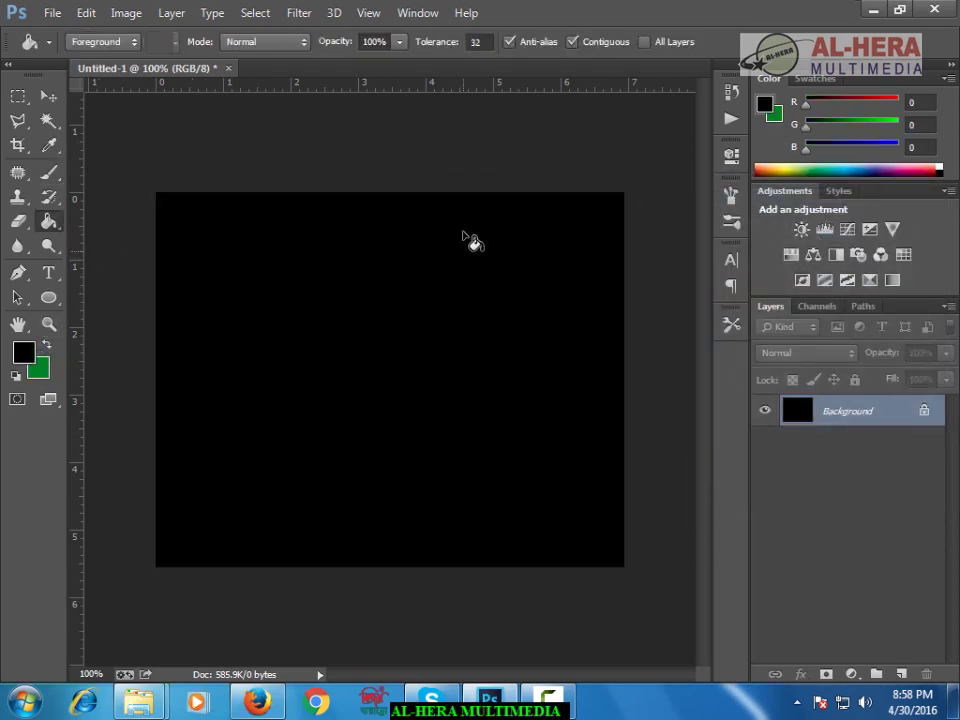
# Select the Brush tool with a 675 px Real Smoke brush preset
pyautogui.click(49, 174)
pyautogui.click(96, 43)
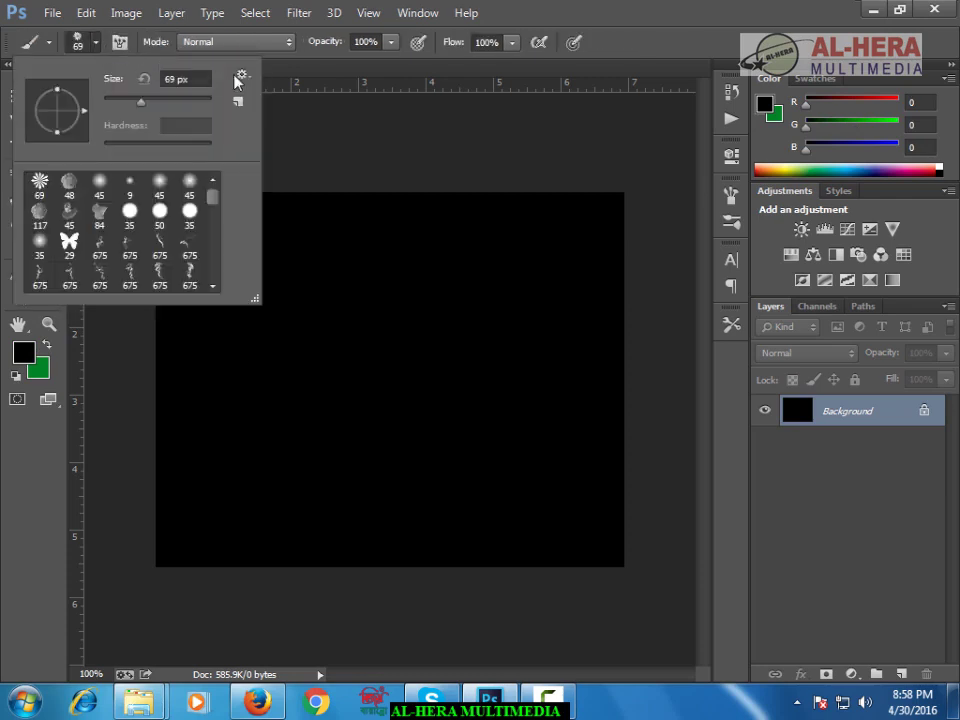
pyautogui.moveTo(212, 197); pyautogui.dragTo(214, 221)
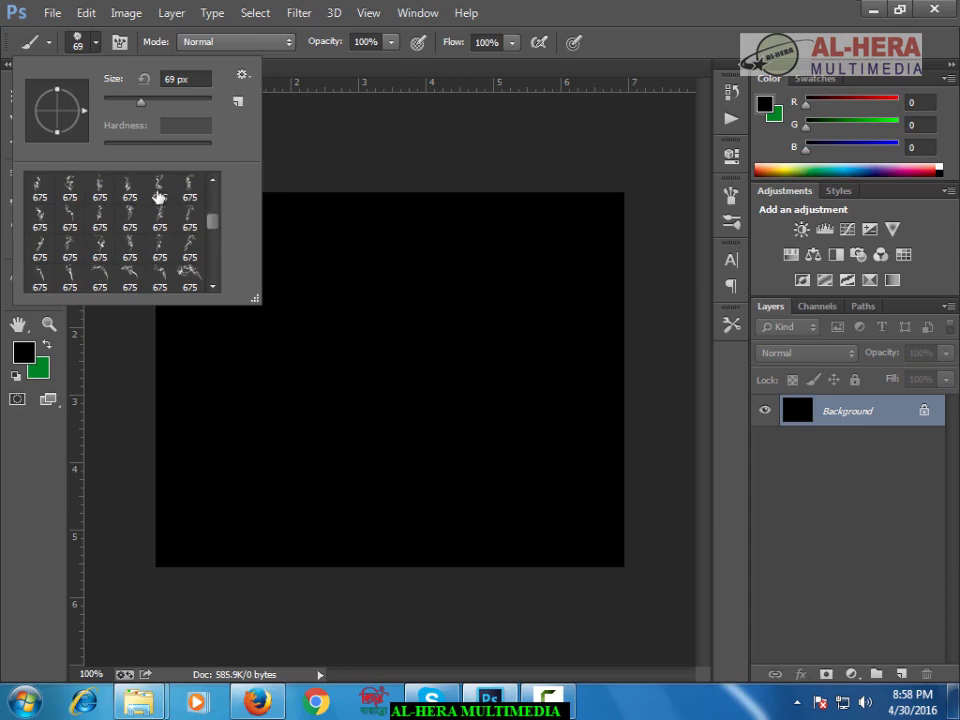
pyautogui.click(135, 270)
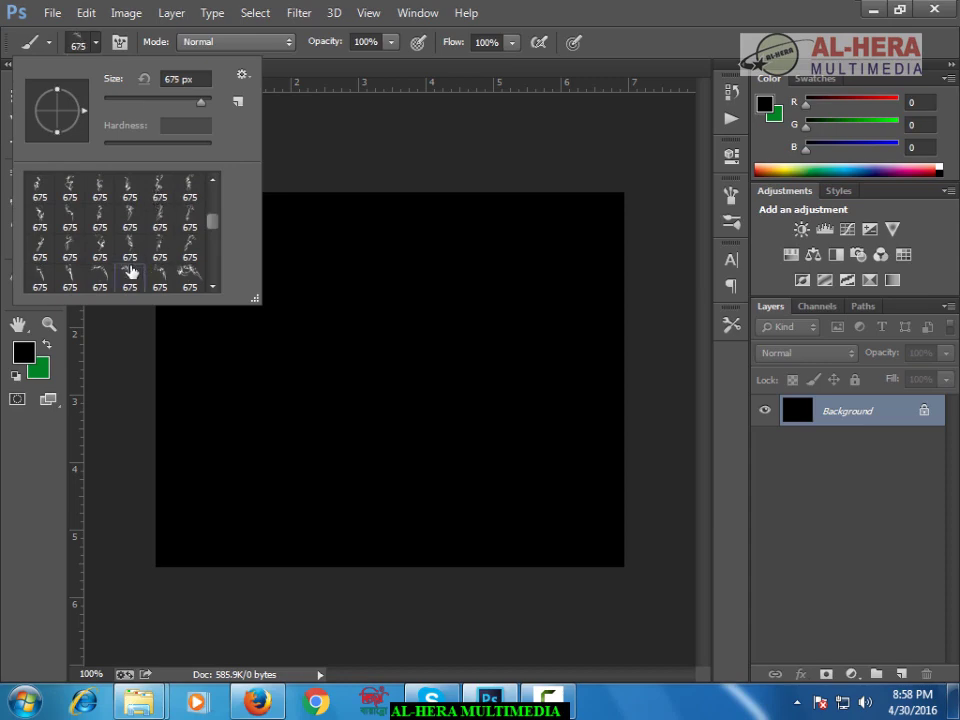
# Set the foreground colour to yellow #ffd200 and stamp a large smoke stroke on the canvas
pyautogui.click(33, 352)
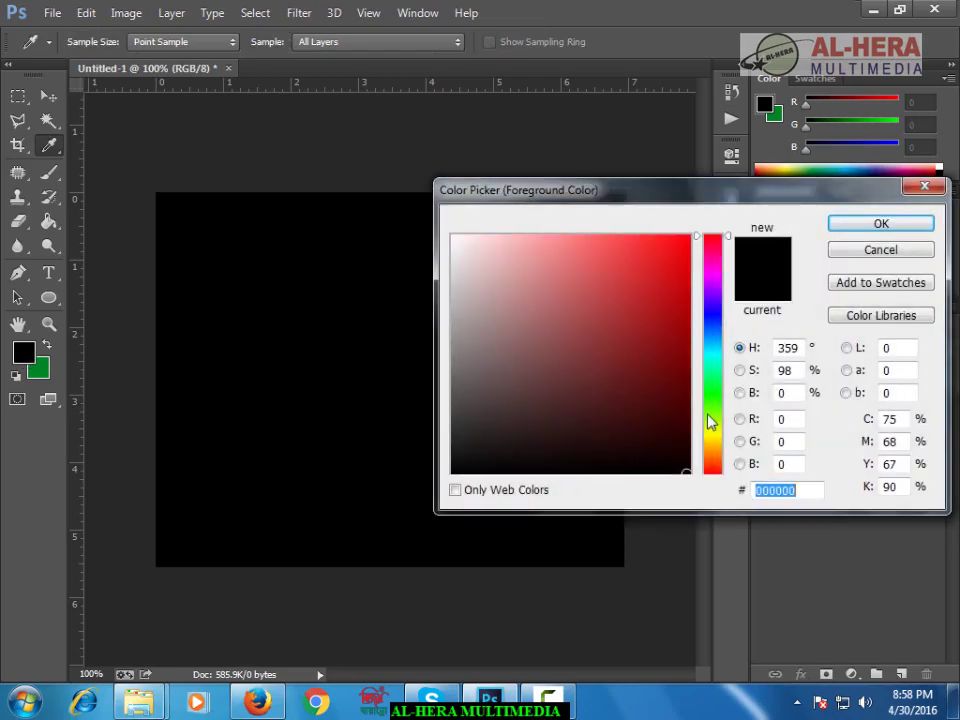
pyautogui.moveTo(710, 423); pyautogui.dragTo(717, 449)
pyautogui.moveTo(682, 297); pyautogui.dragTo(690, 234)
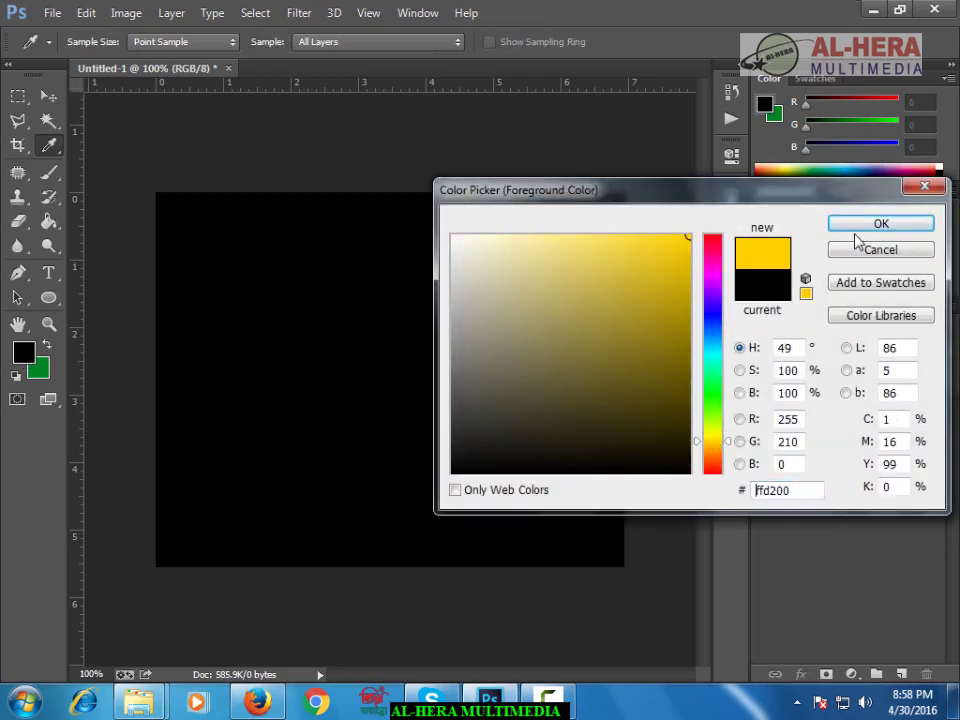
pyautogui.click(874, 224)
pyautogui.click(400, 448)
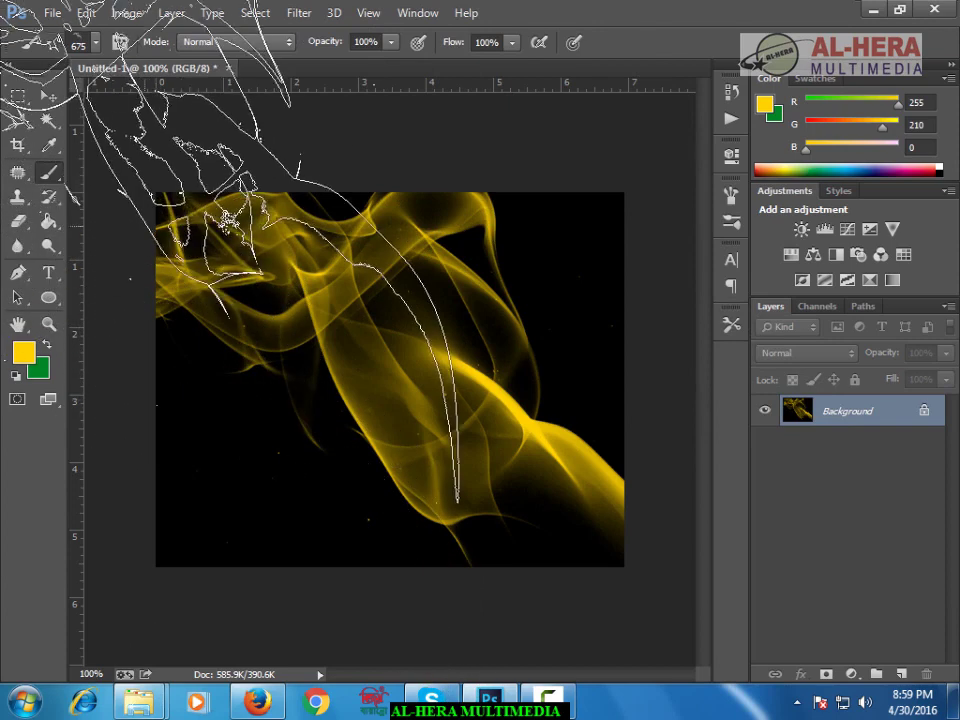
# Change the foreground colour to pink-red #ff0048
pyautogui.click(95, 42)
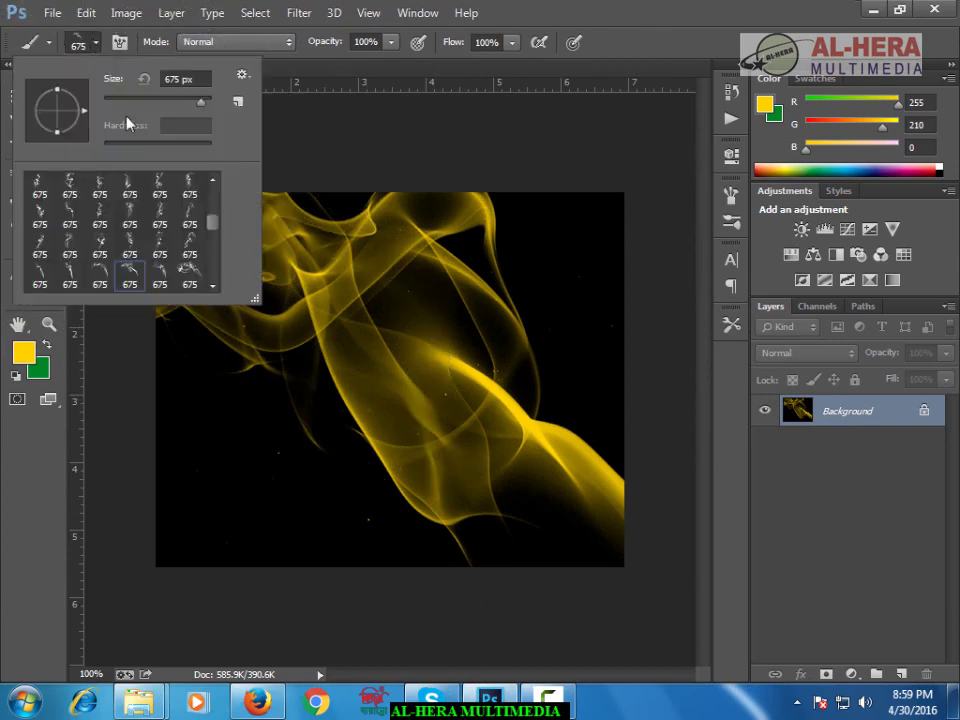
pyautogui.scroll(-1, 189, 243)
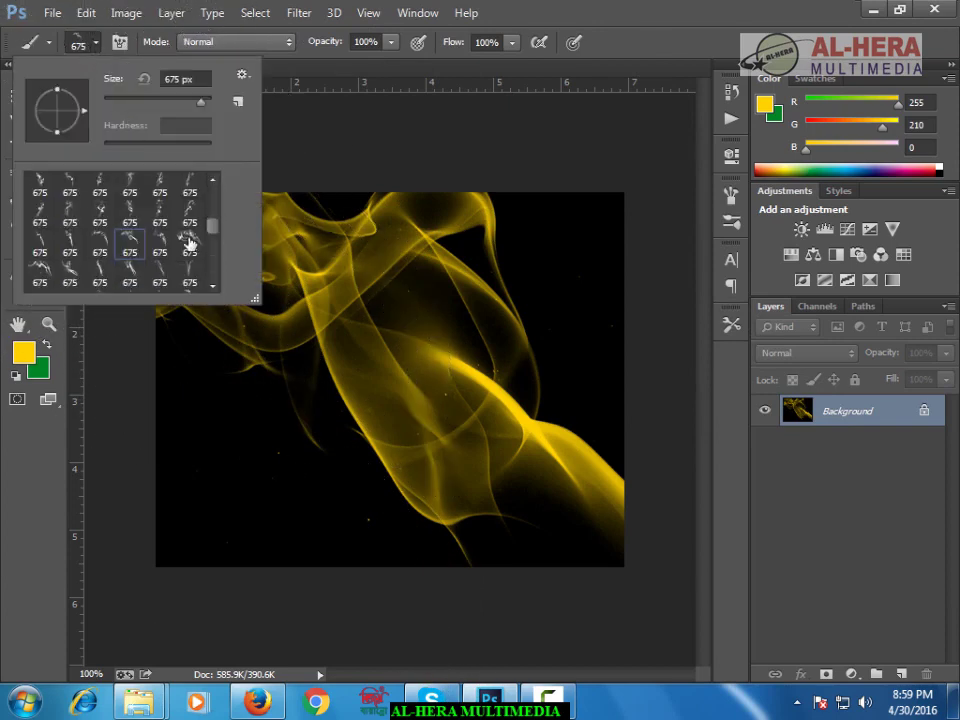
pyautogui.click(24, 352)
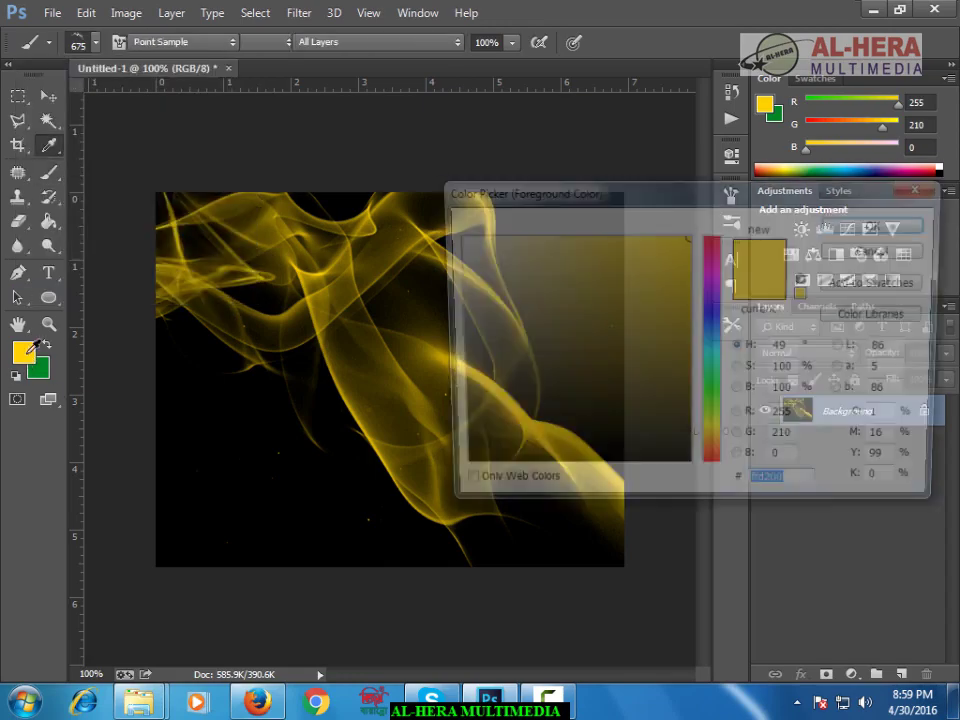
pyautogui.moveTo(713, 256); pyautogui.dragTo(712, 245)
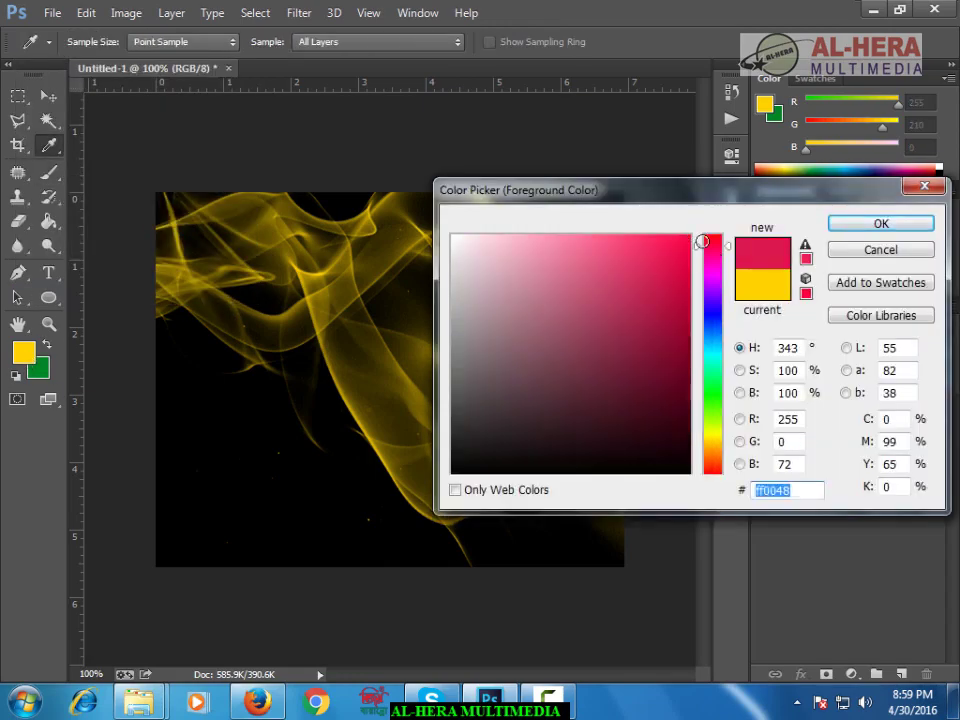
pyautogui.click(880, 224)
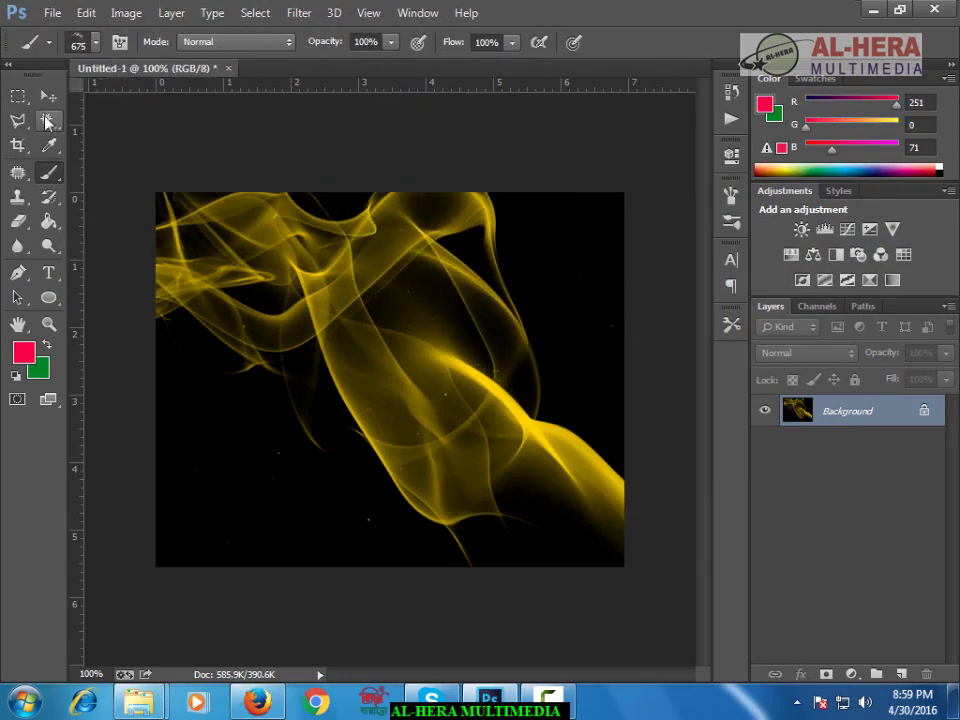
# Shrink the smoke brush to 195 px and stamp pink smoke at left-centre and upper right
pyautogui.click(95, 42)
pyautogui.moveTo(200, 101); pyautogui.dragTo(183, 103)
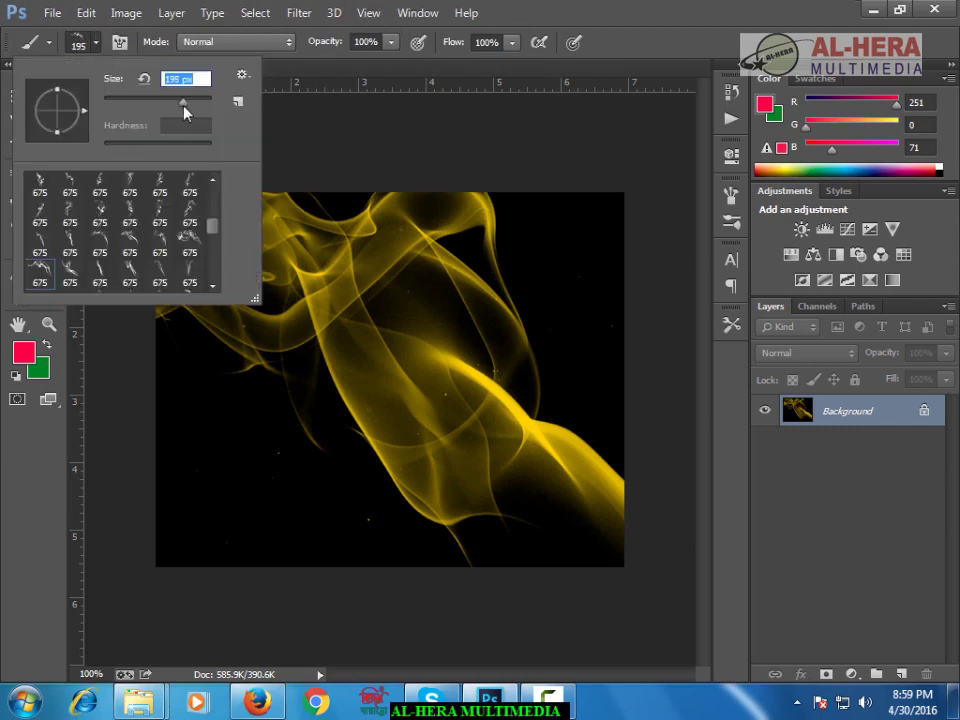
pyautogui.click(250, 460)
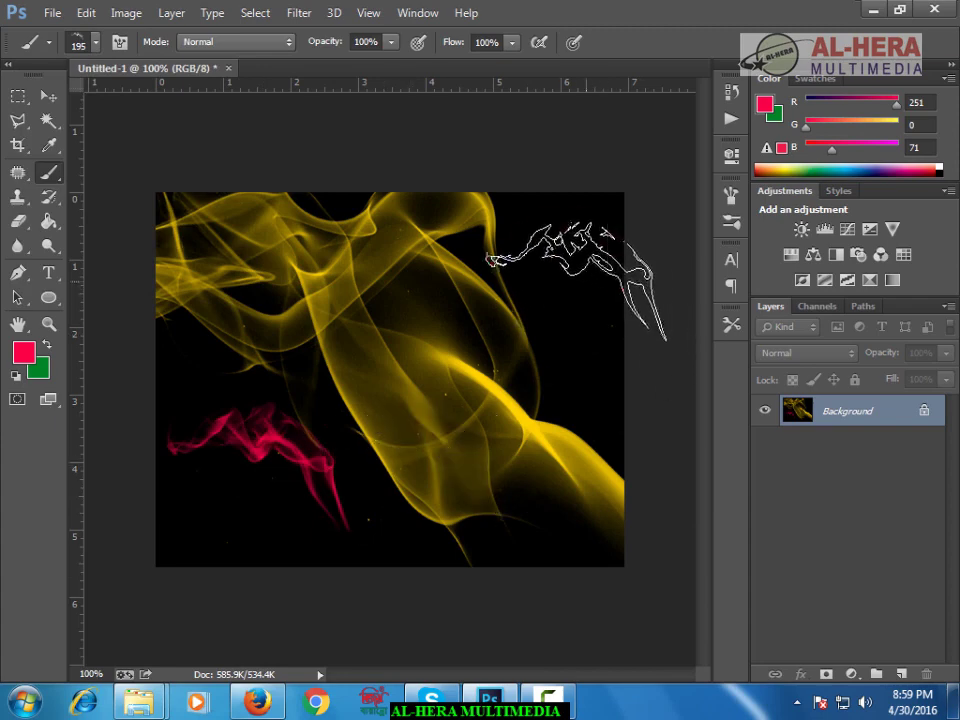
pyautogui.click(560, 268)
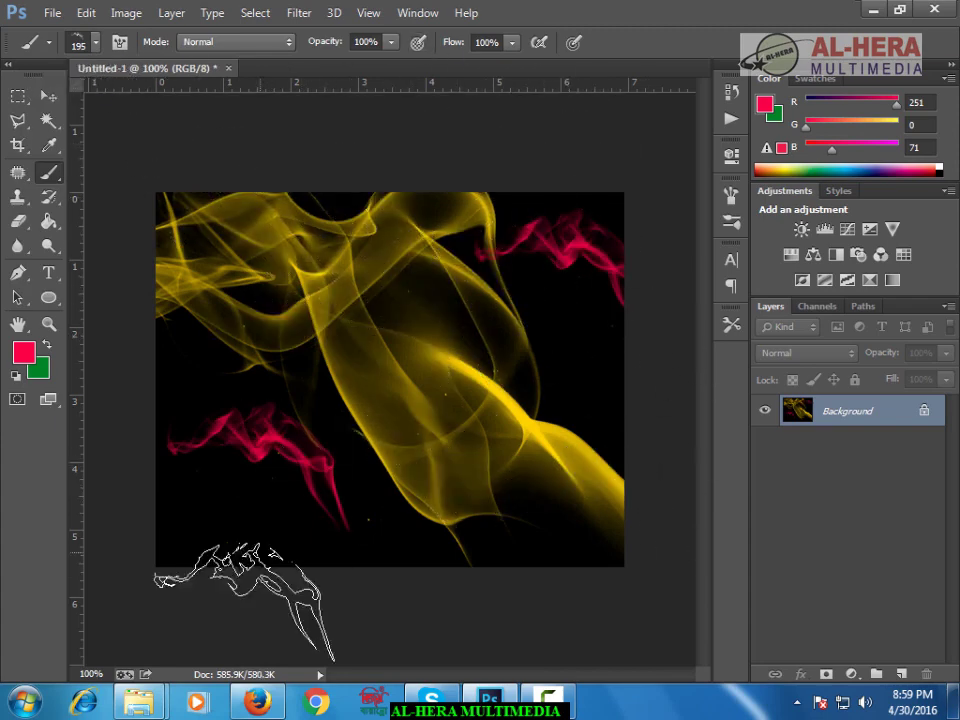
pyautogui.click(279, 703)
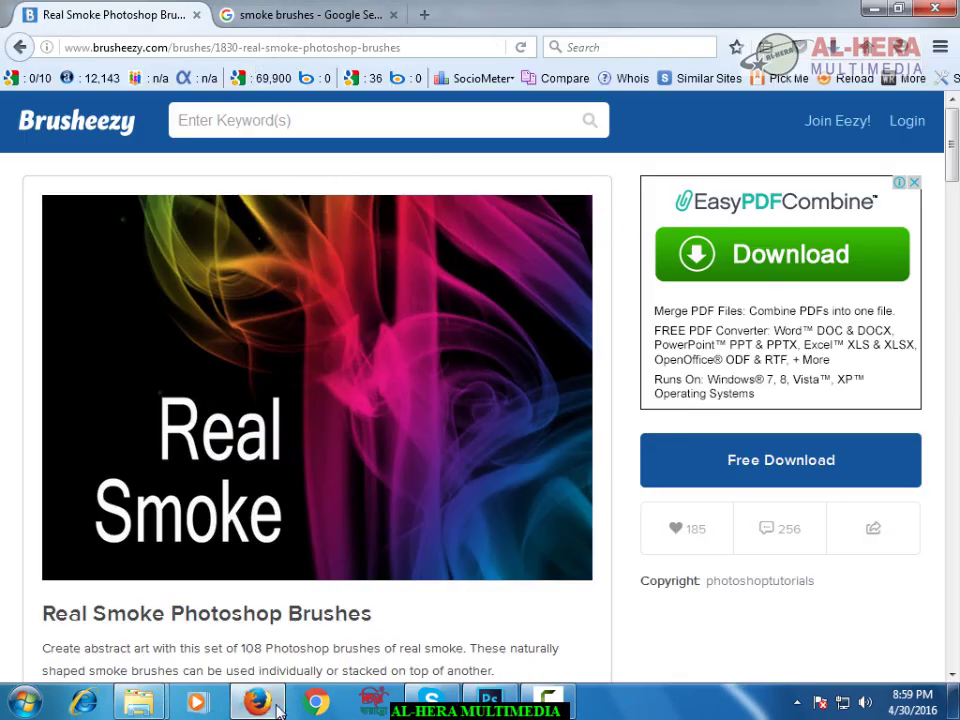
pyautogui.click(492, 700)
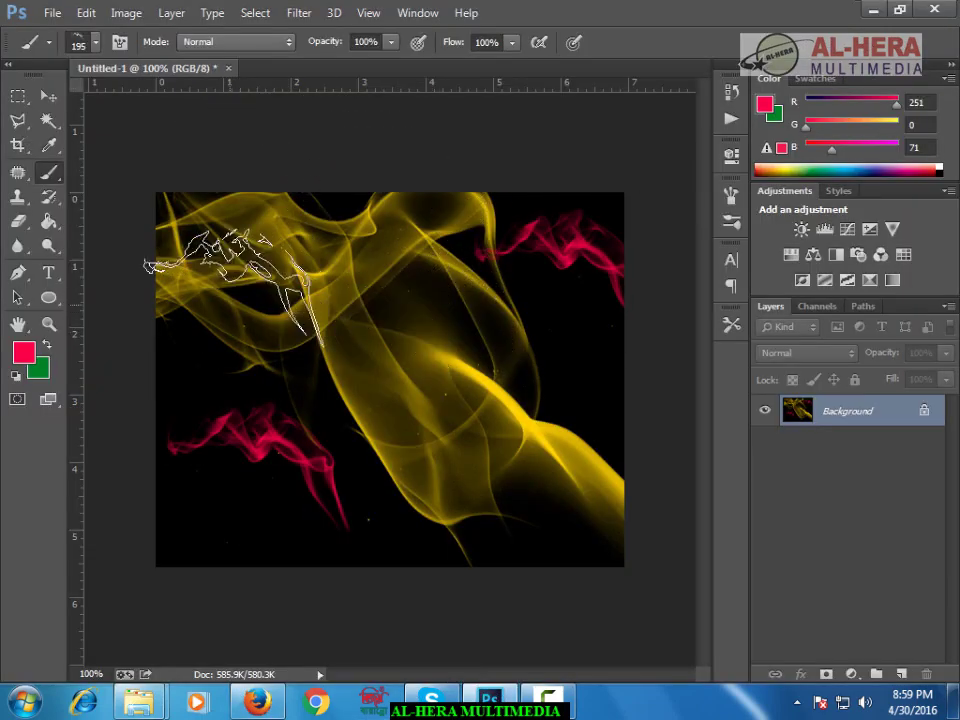